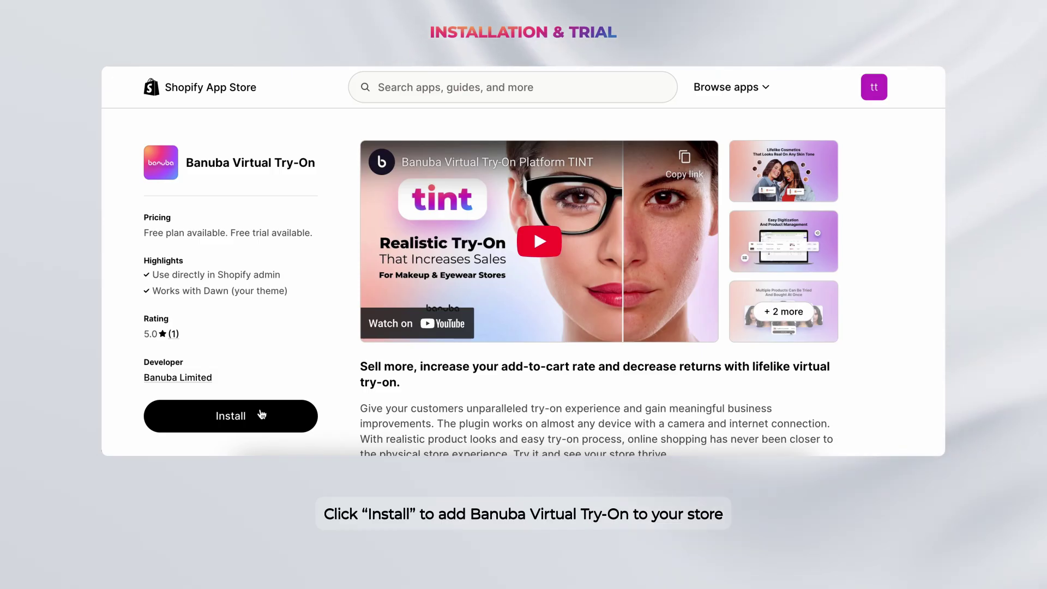
Install the Banuba Virtual Try-On app from the Shopify App Store and approve its requested data access
{"action": "left_click", "coordinate": [262, 414]}
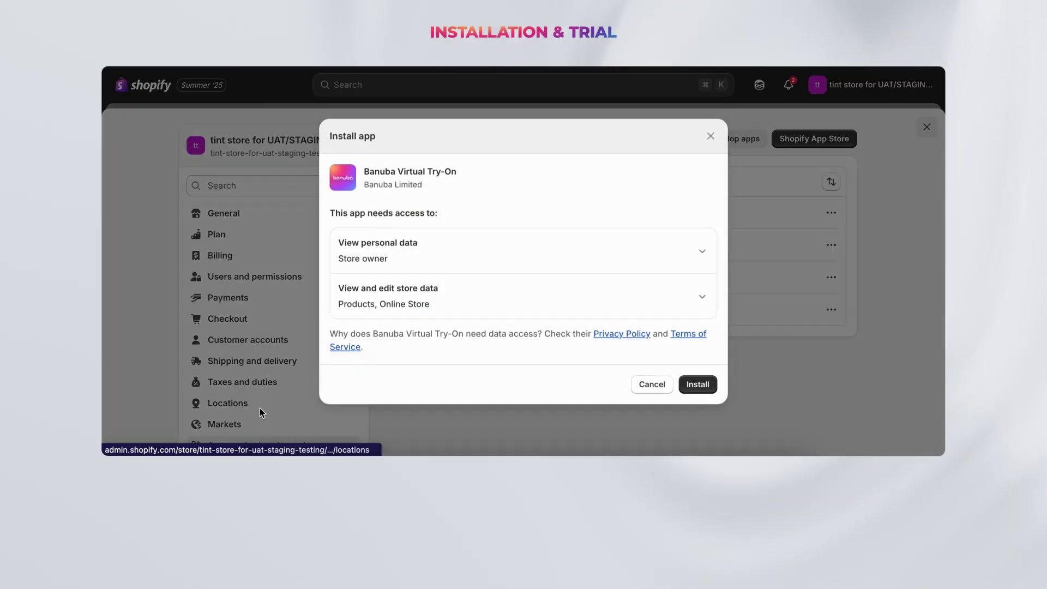
{"action": "left_click", "coordinate": [690, 386]}
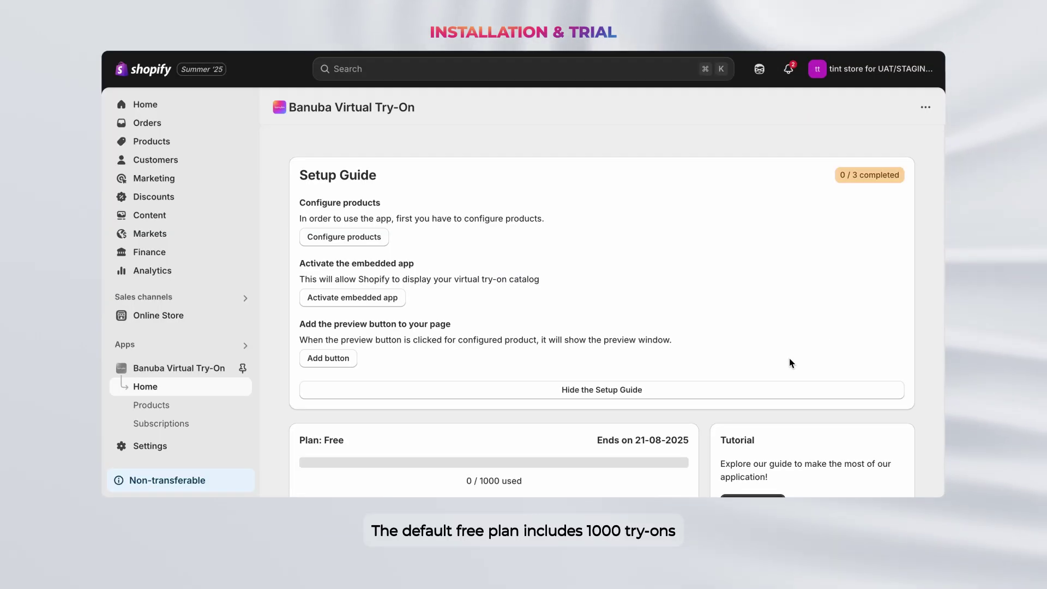
Choose the Pro plan's free trial in the app's subscription management and start adding a credit card for payment
{"action": "scroll", "coordinate": [792, 363], "scroll_direction": "down", "scroll_amount": 3}
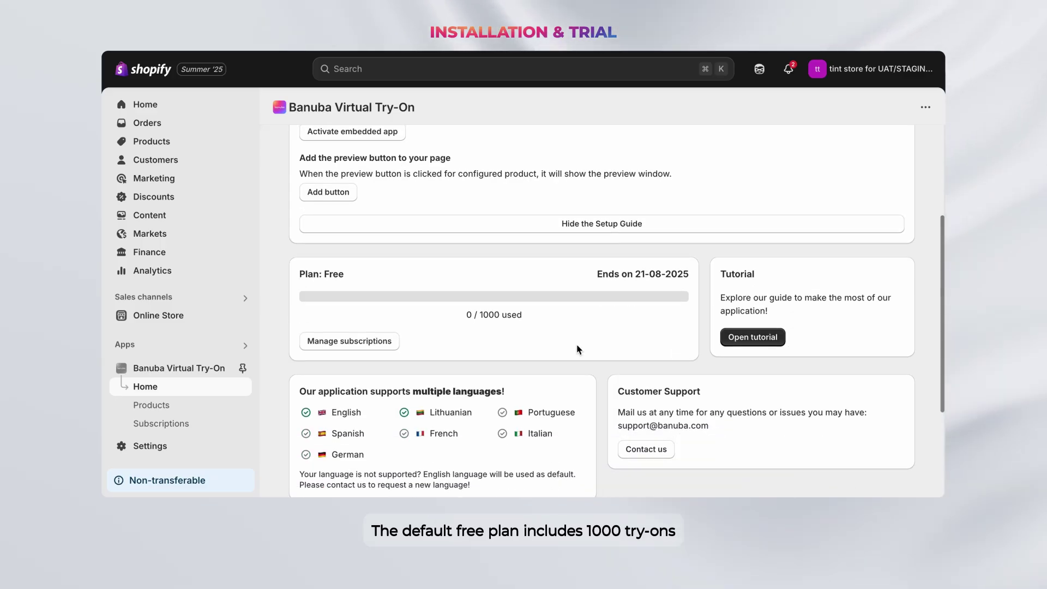
{"action": "scroll", "coordinate": [405, 330], "scroll_direction": "down", "scroll_amount": 1}
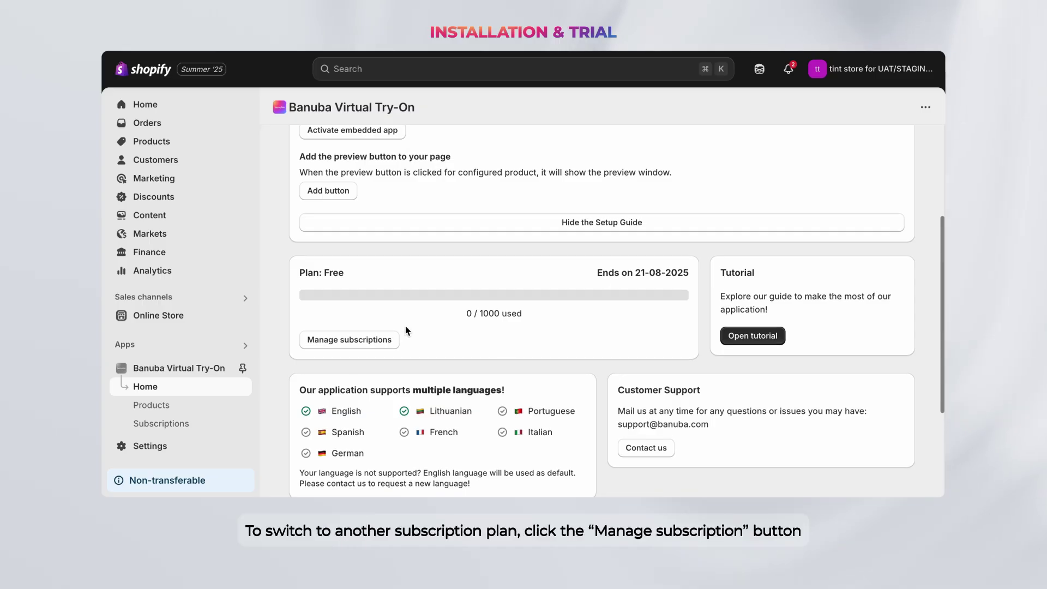
{"action": "left_click", "coordinate": [350, 341]}
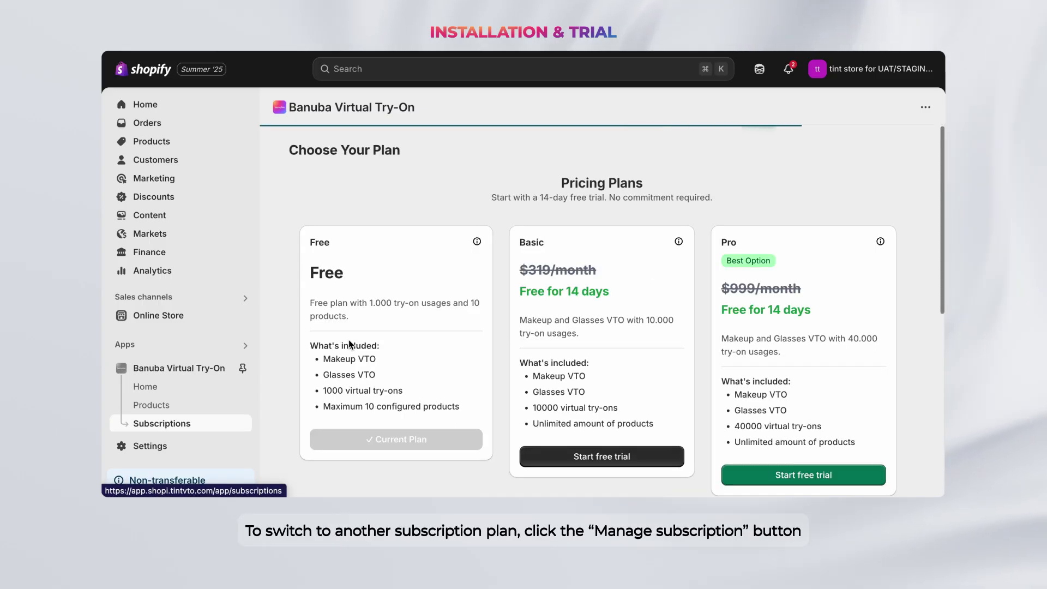
{"action": "scroll", "coordinate": [600, 437], "scroll_direction": "down", "scroll_amount": 1}
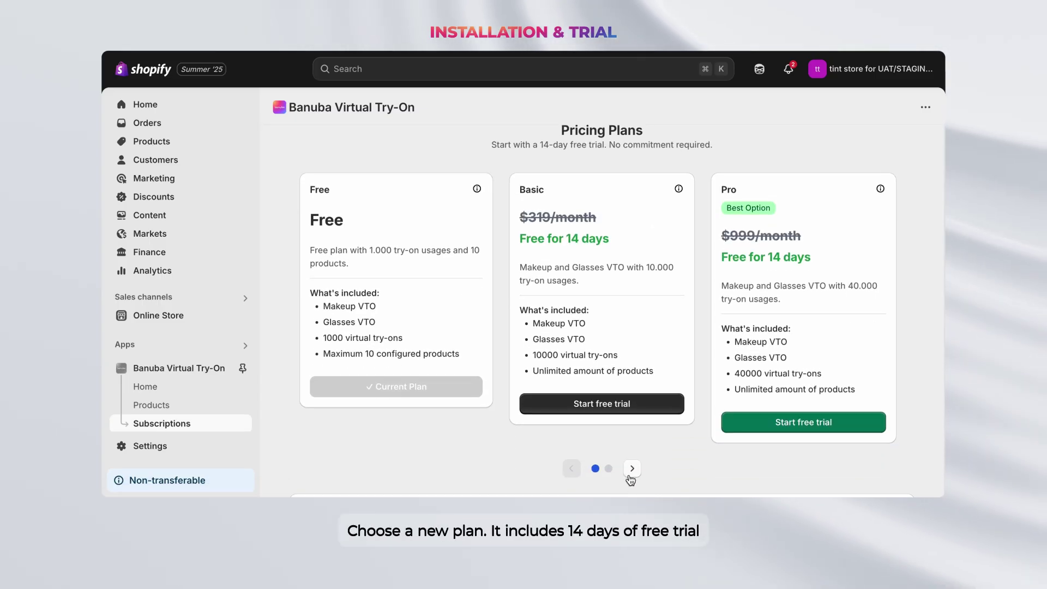
{"action": "left_click", "coordinate": [631, 468]}
{"action": "left_click", "coordinate": [571, 469]}
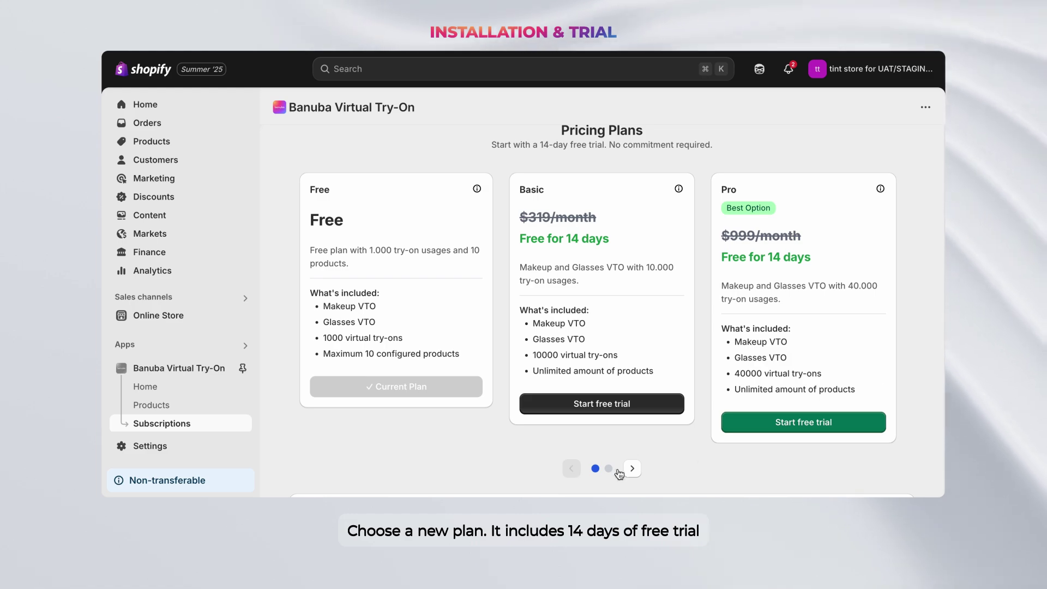
{"action": "left_click", "coordinate": [798, 431]}
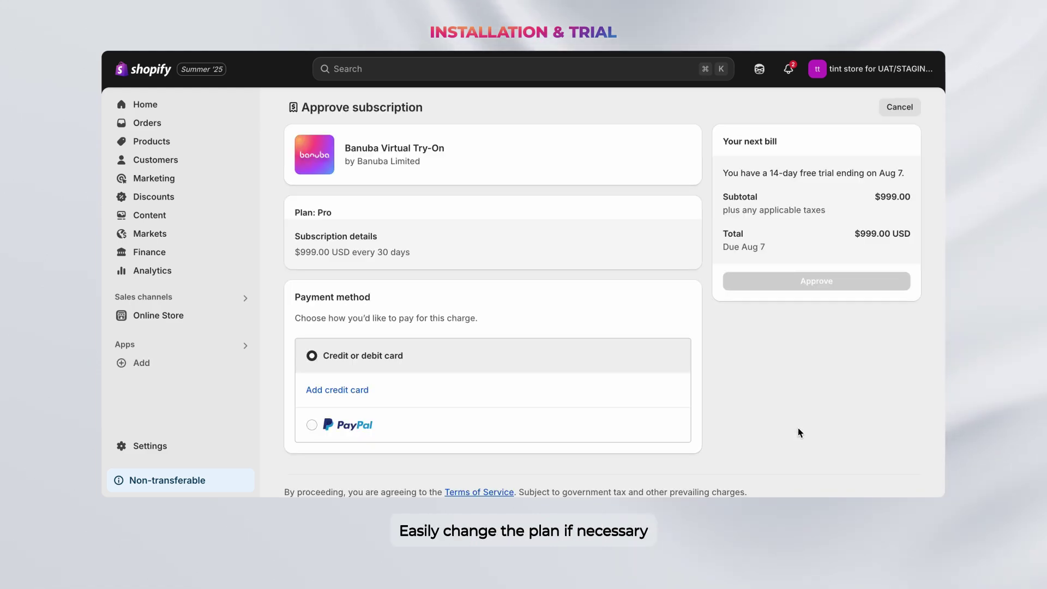
{"action": "left_click", "coordinate": [334, 391]}
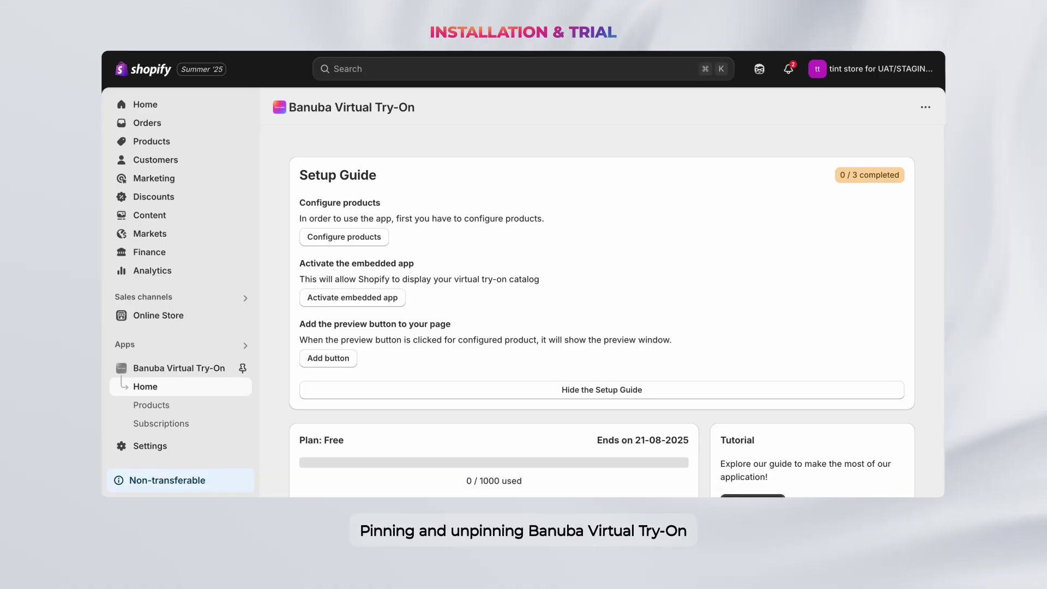
Pin Banuba Virtual Try-On to the store navigation and unpin it again
{"action": "left_click", "coordinate": [243, 372]}
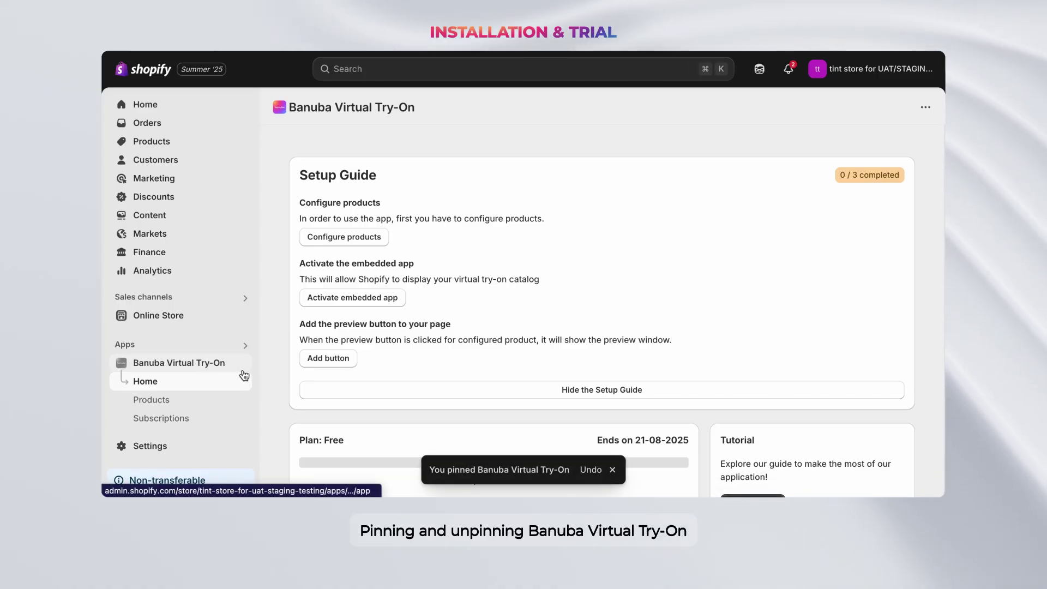
{"action": "left_click", "coordinate": [926, 108]}
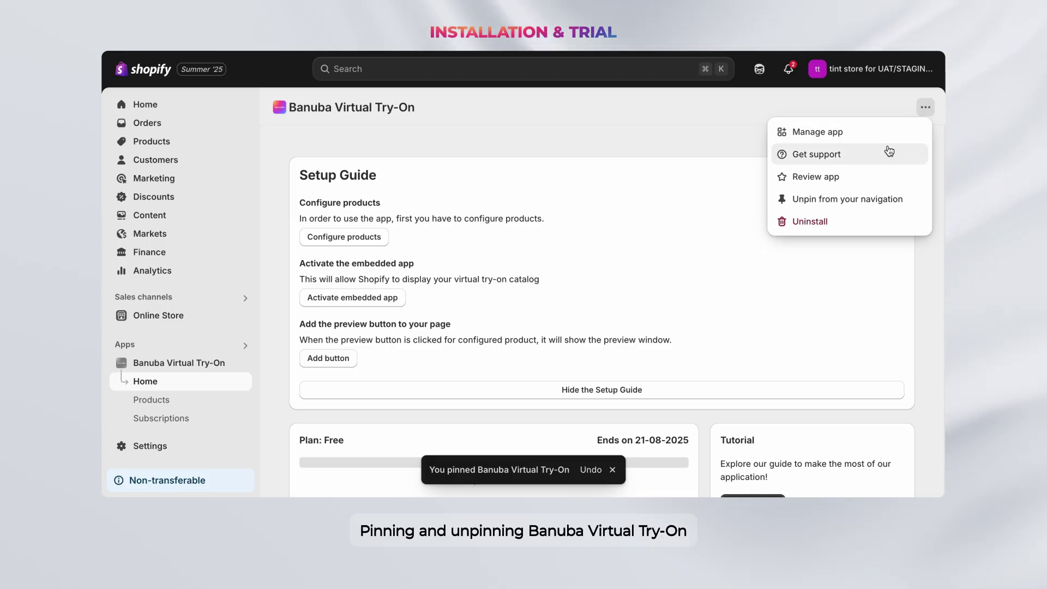
{"action": "left_click", "coordinate": [836, 202]}
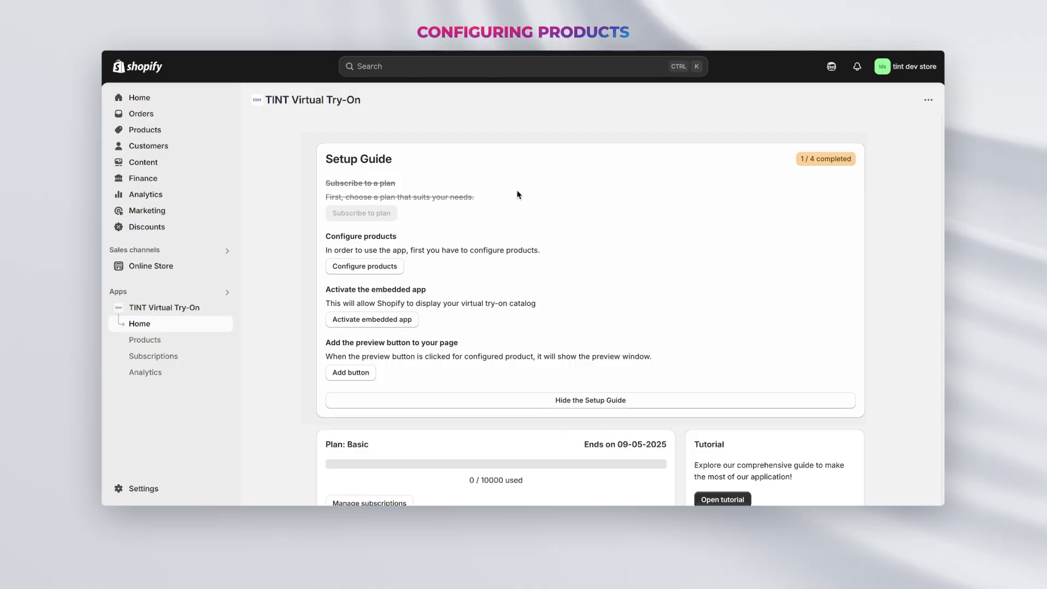
Add the Yhsioaklo lipstck product from the catalog to the virtual try-on products and save the selection
{"action": "left_click", "coordinate": [376, 267]}
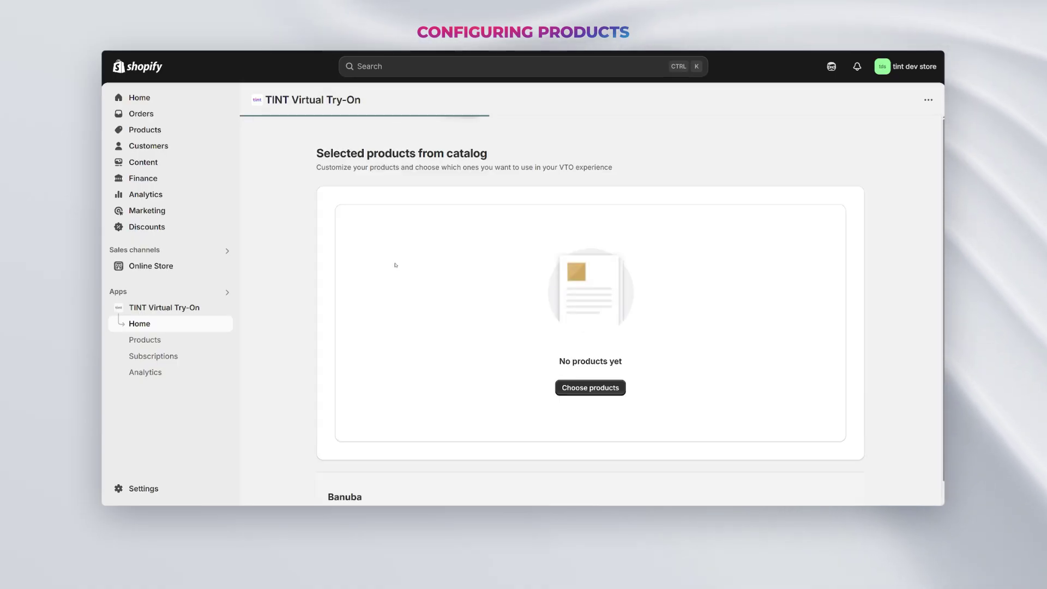
{"action": "left_click", "coordinate": [584, 389]}
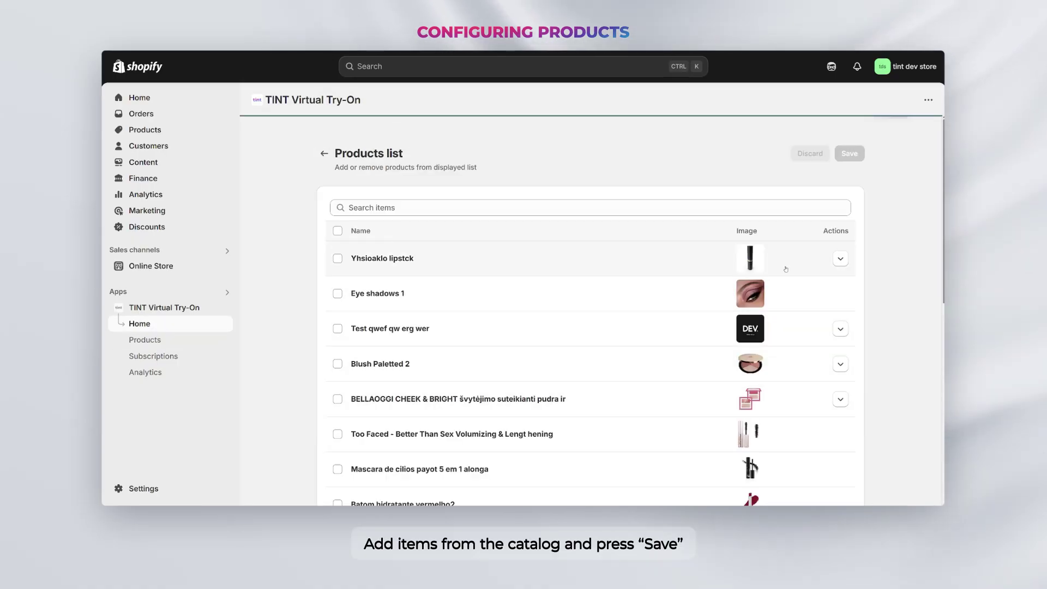
{"action": "left_click", "coordinate": [338, 258]}
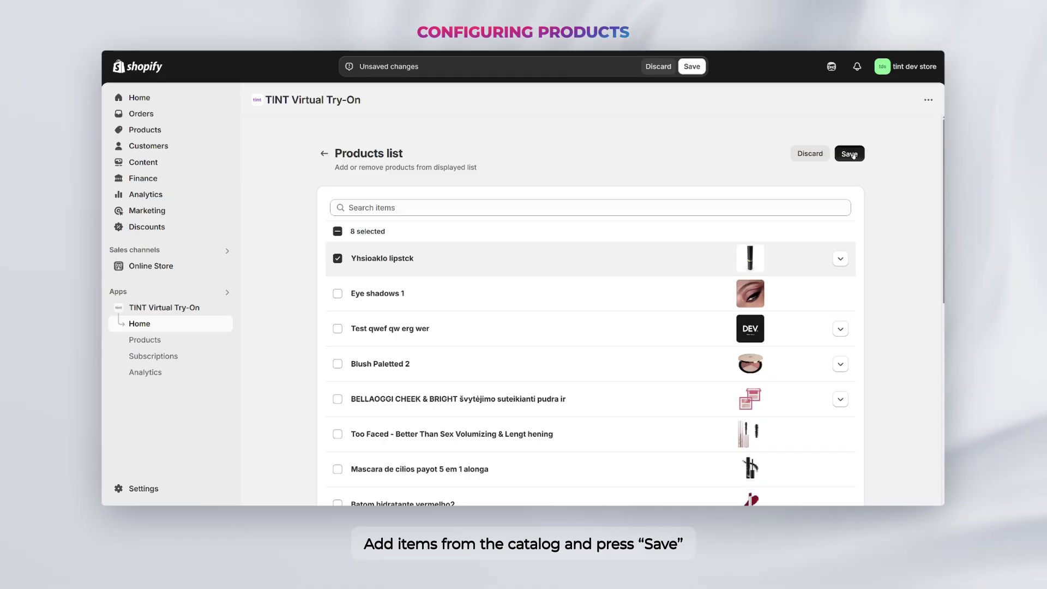
{"action": "left_click", "coordinate": [852, 154]}
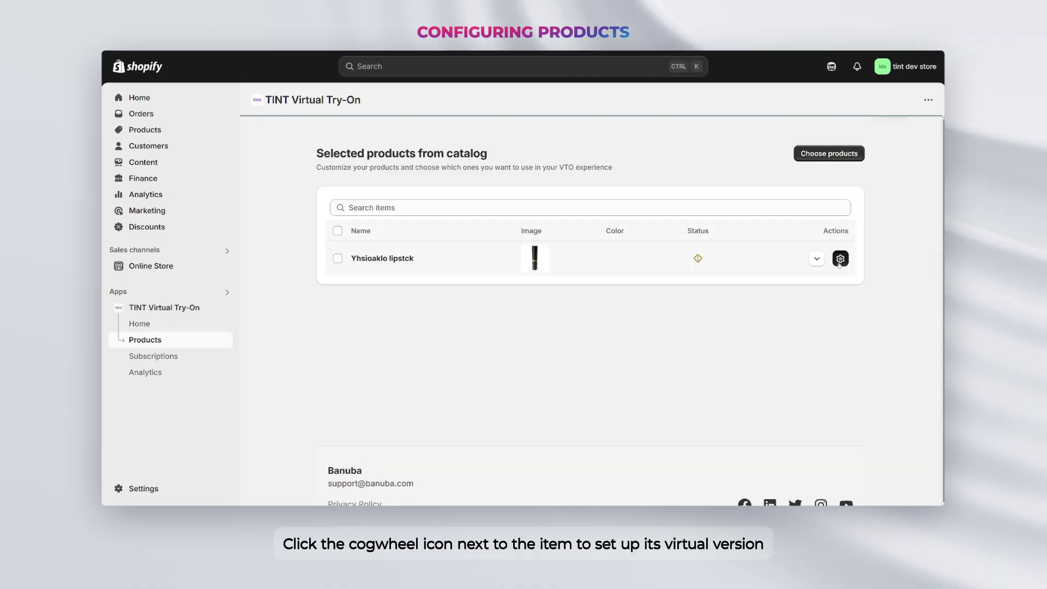
Open the Yhsioaklo lipstck's try-on settings and set the displayed product name to Lipstick One and the brand to Brand Name One
{"action": "left_click", "coordinate": [840, 261]}
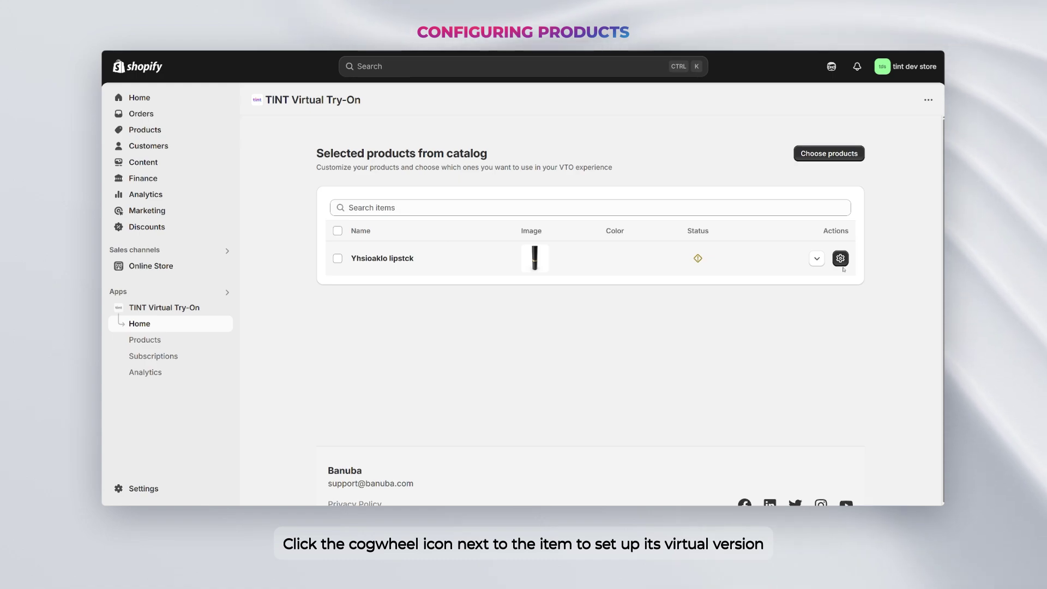
{"action": "type", "text": "Lipstick One"}
{"action": "left_click", "coordinate": [414, 343]}
{"action": "type", "text": "Bra"}
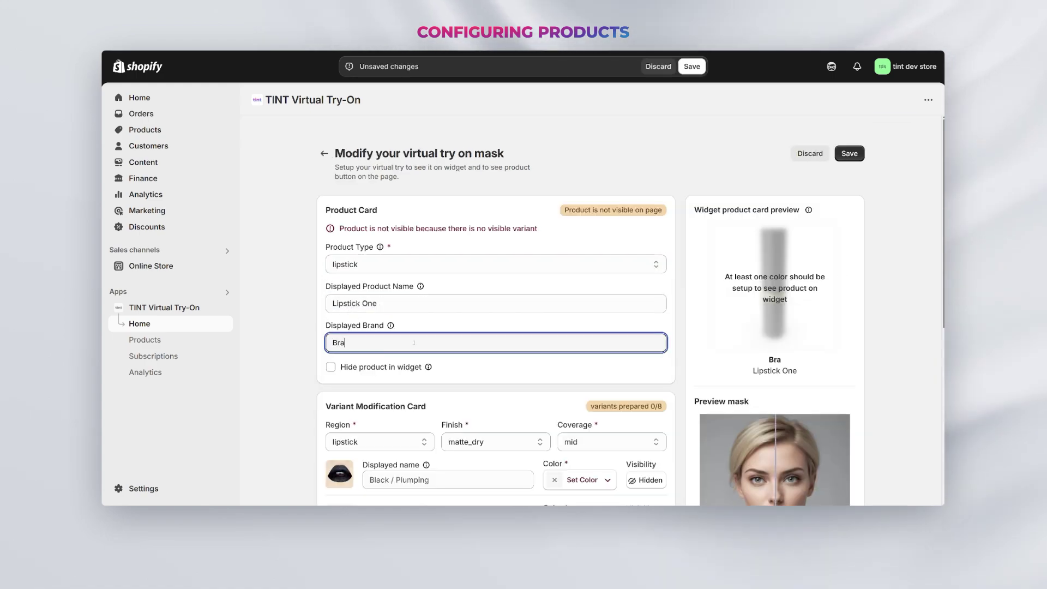
{"action": "type", "text": "nd Name One"}
Set the lipstick variants' region to lipstick, finish to matte_dry and coverage to mid
{"action": "scroll", "coordinate": [409, 327], "scroll_direction": "down", "scroll_amount": 3}
{"action": "left_click", "coordinate": [403, 312]}
{"action": "left_click", "coordinate": [387, 337]}
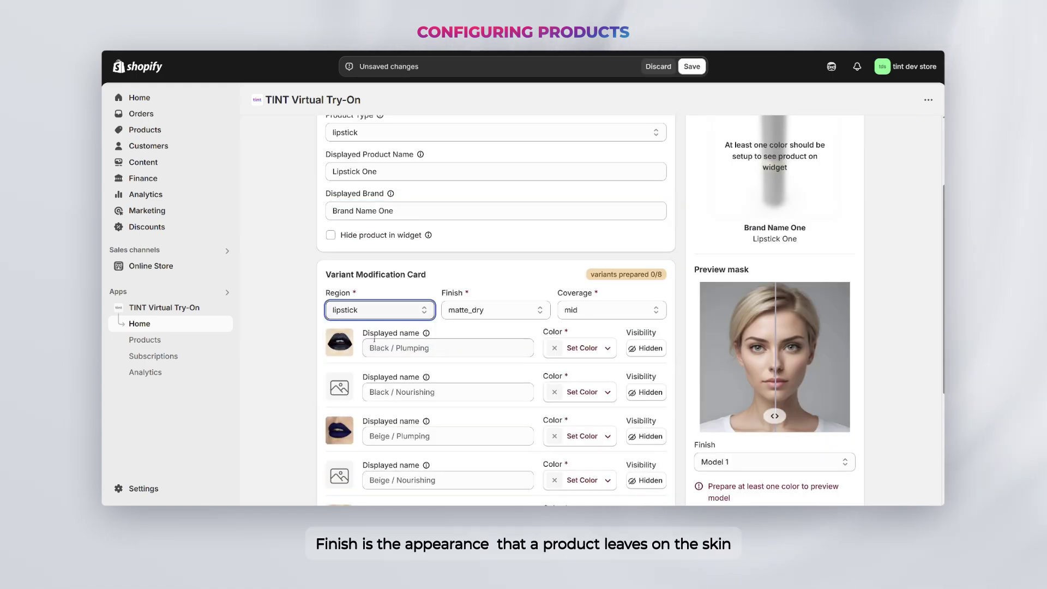
{"action": "left_click", "coordinate": [483, 311]}
{"action": "left_click", "coordinate": [517, 77]}
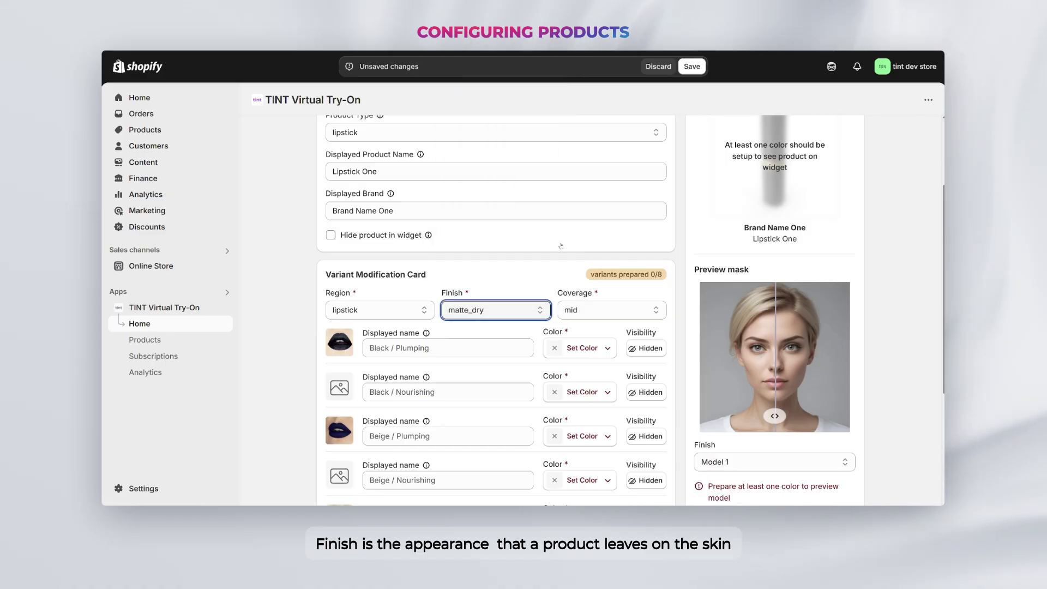
{"action": "left_click", "coordinate": [605, 310]}
{"action": "left_click", "coordinate": [578, 338]}
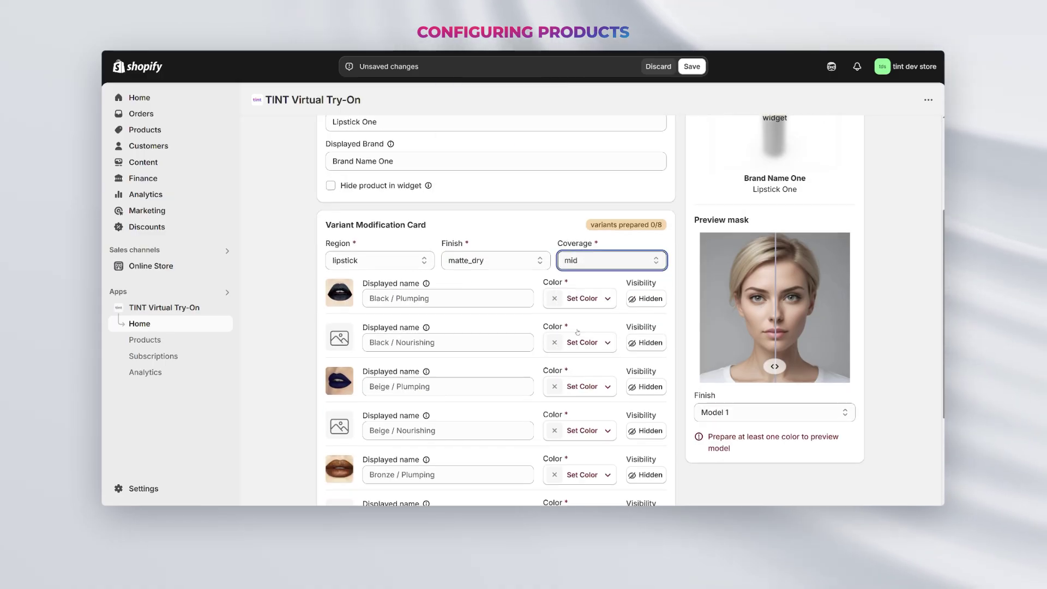
Set the color of the Black / Plumping variant to #000000 and of Beige / Plumping to #0e0c29
{"action": "scroll", "coordinate": [579, 338], "scroll_direction": "down", "scroll_amount": 3}
{"action": "left_click", "coordinate": [600, 198]}
{"action": "left_click", "coordinate": [670, 242]}
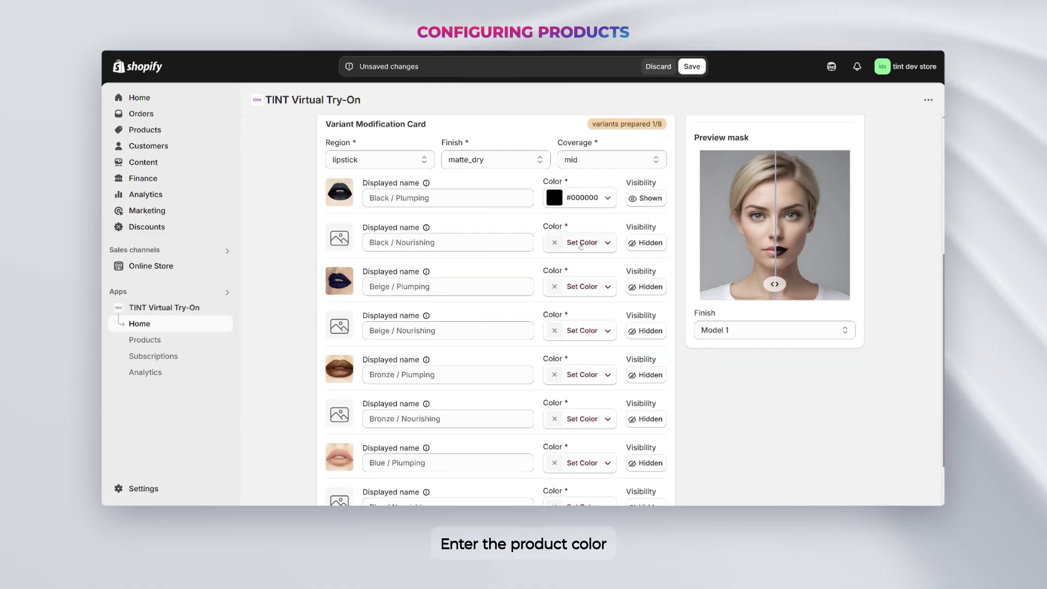
{"action": "left_click", "coordinate": [579, 286]}
{"action": "left_click", "coordinate": [657, 349]}
{"action": "left_click", "coordinate": [620, 375]}
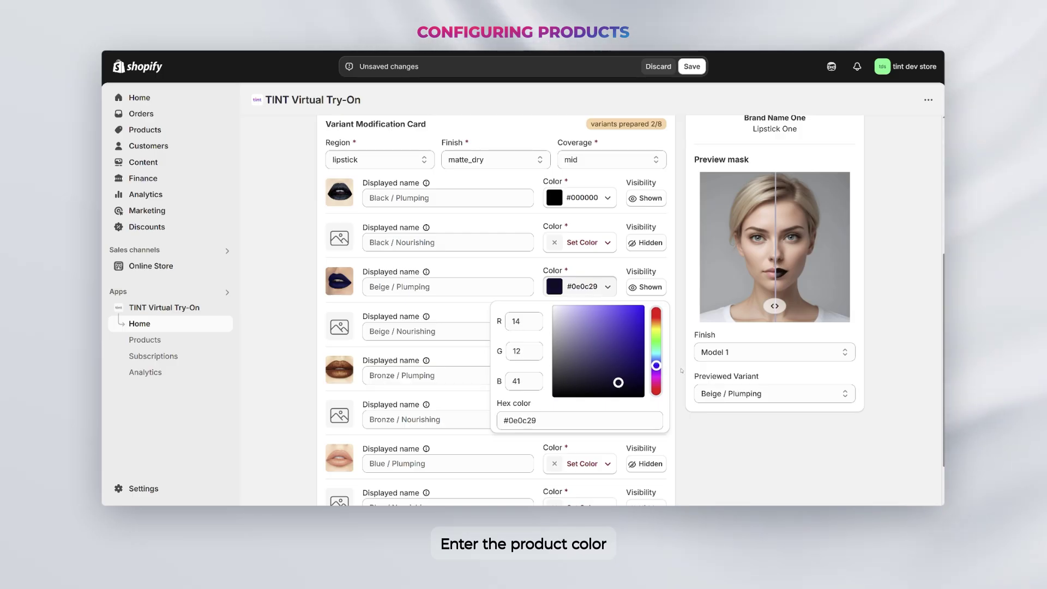
{"action": "left_click", "coordinate": [681, 371]}
Set the color of the Bronze / Plumping variant to #a66b0e and of Blue / Plumping to #f4bcae
{"action": "scroll", "coordinate": [681, 371], "scroll_direction": "down", "scroll_amount": 3}
{"action": "left_click", "coordinate": [580, 252]}
{"action": "left_click", "coordinate": [643, 273]}
{"action": "left_click", "coordinate": [656, 288]}
{"action": "left_click", "coordinate": [658, 291]}
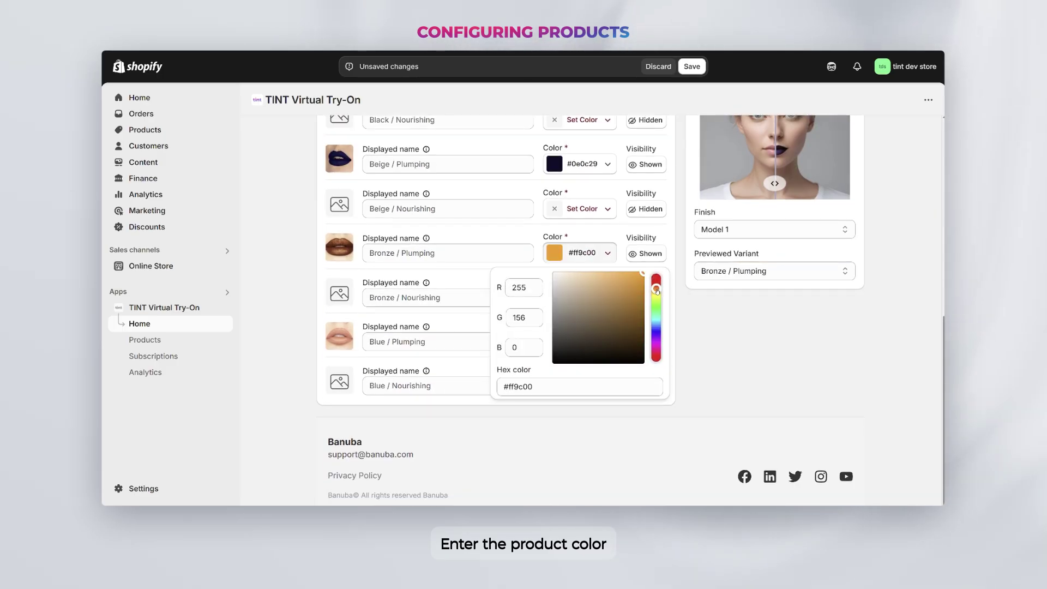
{"action": "left_click", "coordinate": [701, 321]}
{"action": "left_click", "coordinate": [580, 341]}
{"action": "left_click", "coordinate": [643, 361]}
{"action": "left_click", "coordinate": [657, 372]}
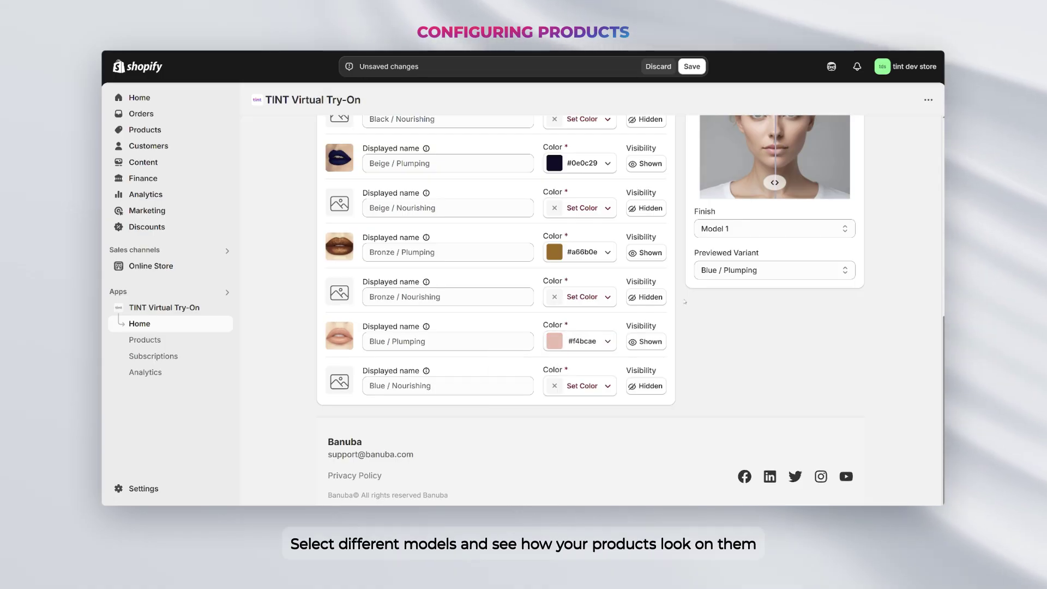
Preview the Black / Plumping variant on Model 2 and Model 4 in the mask preview
{"action": "scroll", "coordinate": [719, 404], "scroll_direction": "up", "scroll_amount": 3}
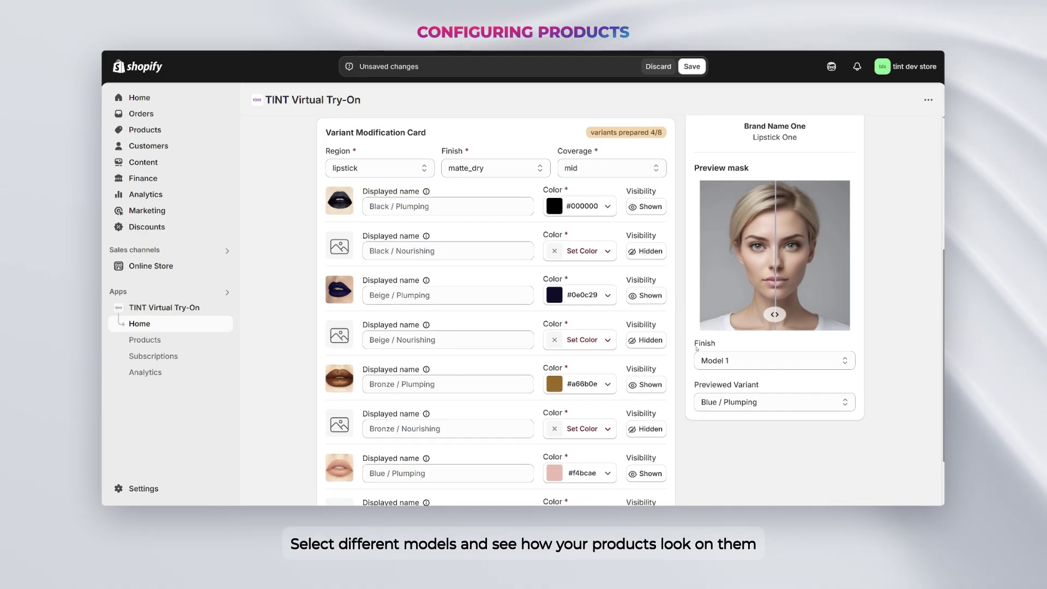
{"action": "left_click", "coordinate": [719, 403]}
{"action": "left_click", "coordinate": [726, 415]}
{"action": "left_click", "coordinate": [774, 360]}
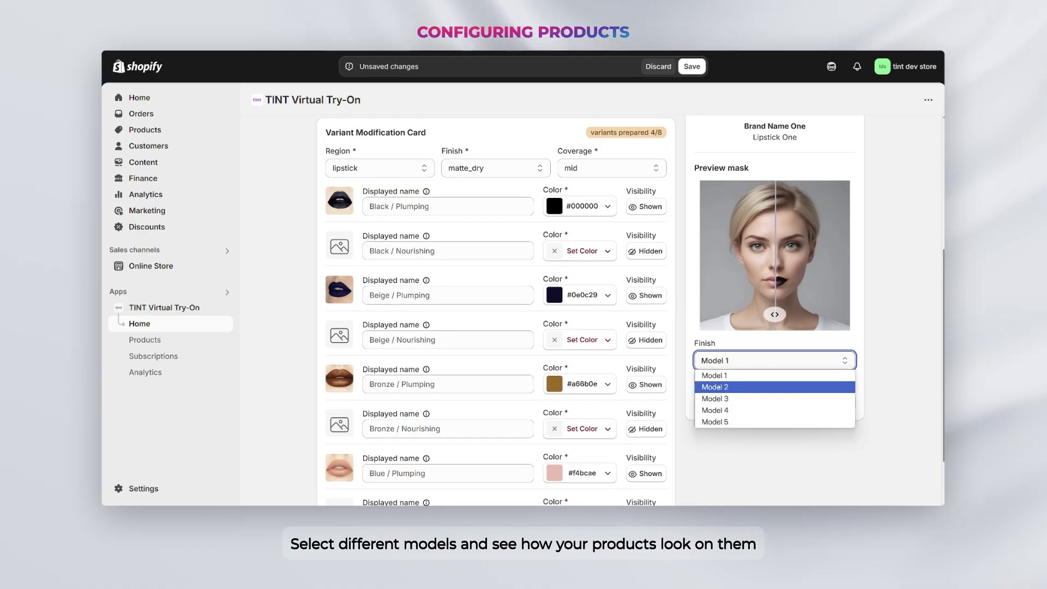
{"action": "left_click", "coordinate": [725, 381]}
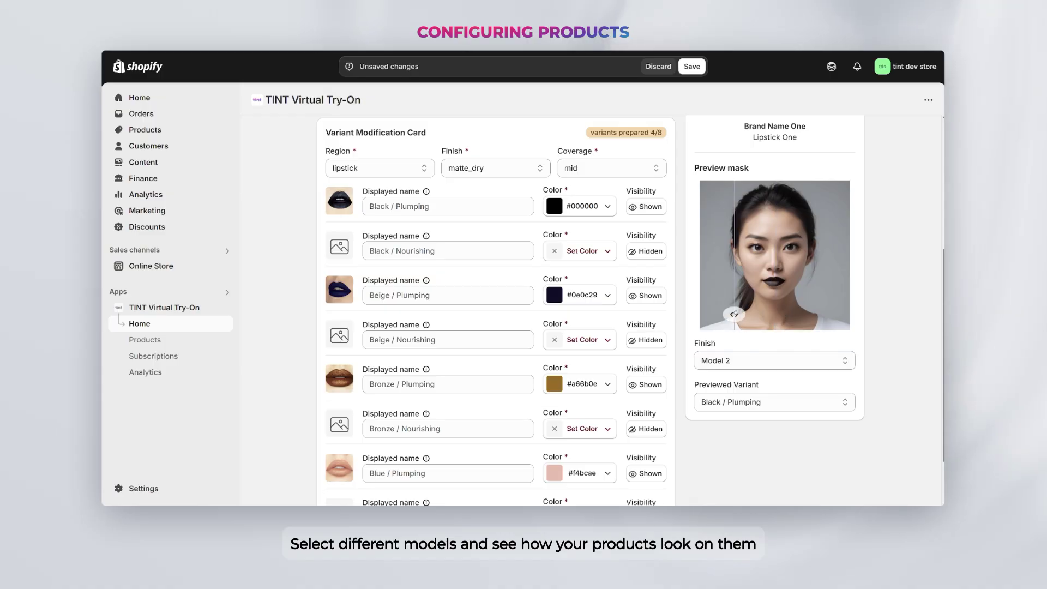
{"action": "left_click", "coordinate": [748, 363]}
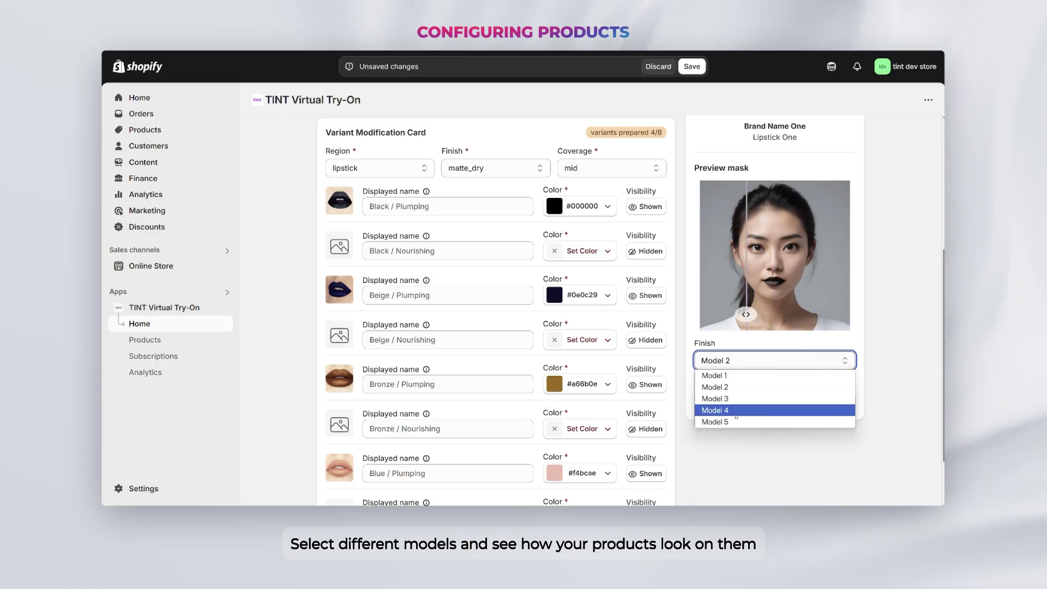
{"action": "left_click", "coordinate": [736, 410]}
{"action": "mouse_move", "coordinate": [740, 320]}
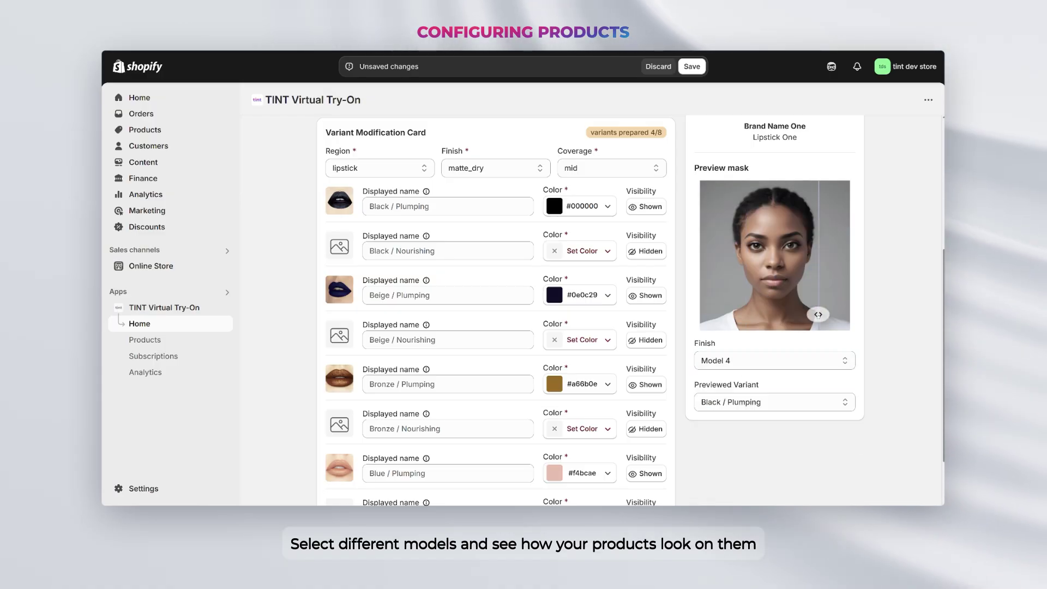
{"action": "scroll", "coordinate": [878, 138], "scroll_direction": "up", "scroll_amount": 5}
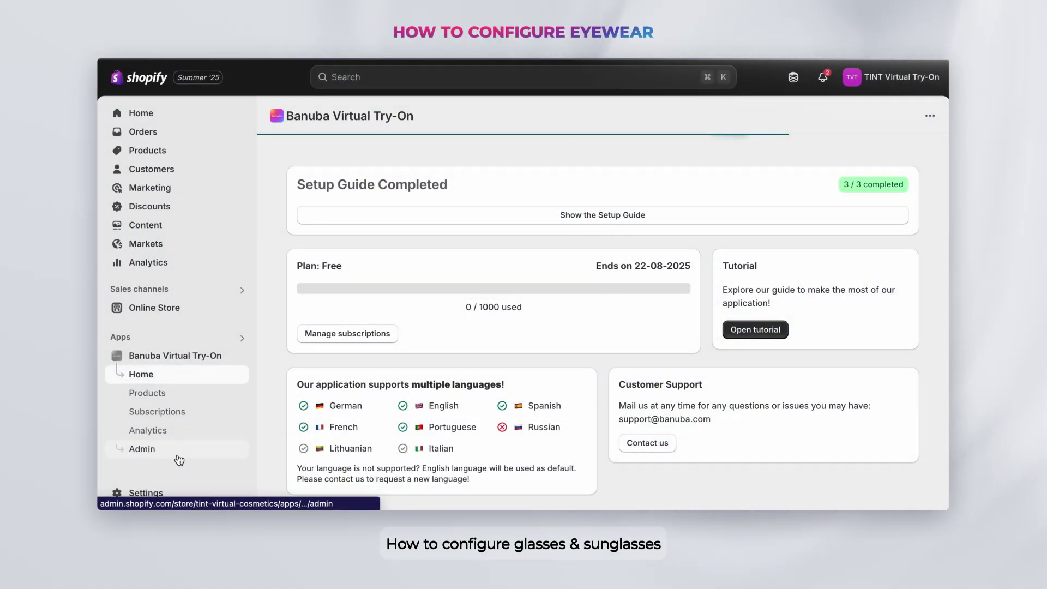
Add Square Glasses from the store catalog to the products selected for virtual try-on and save the list
{"action": "left_click", "coordinate": [171, 396]}
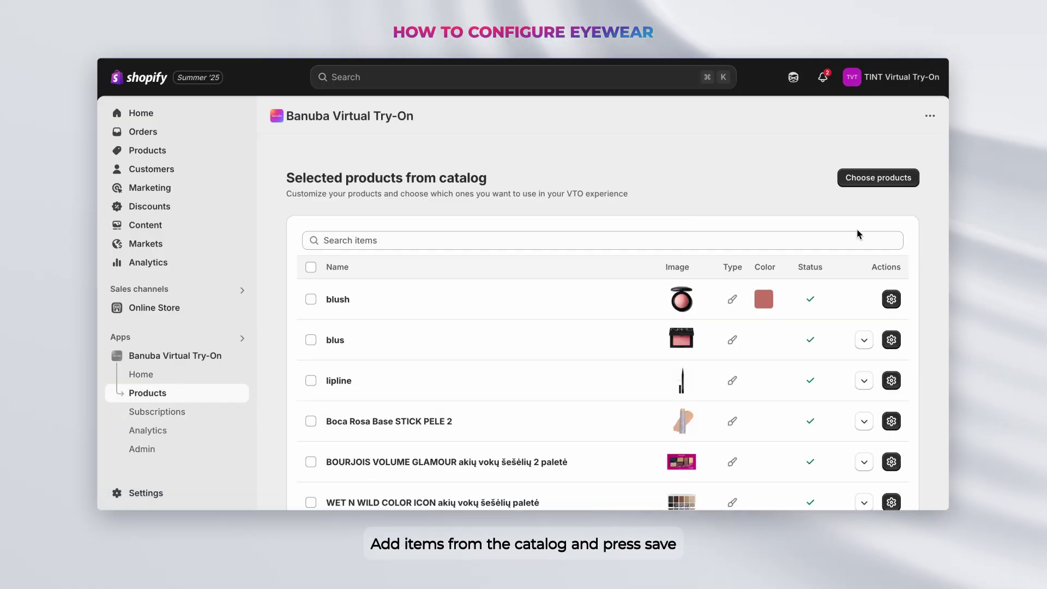
{"action": "left_click", "coordinate": [874, 185]}
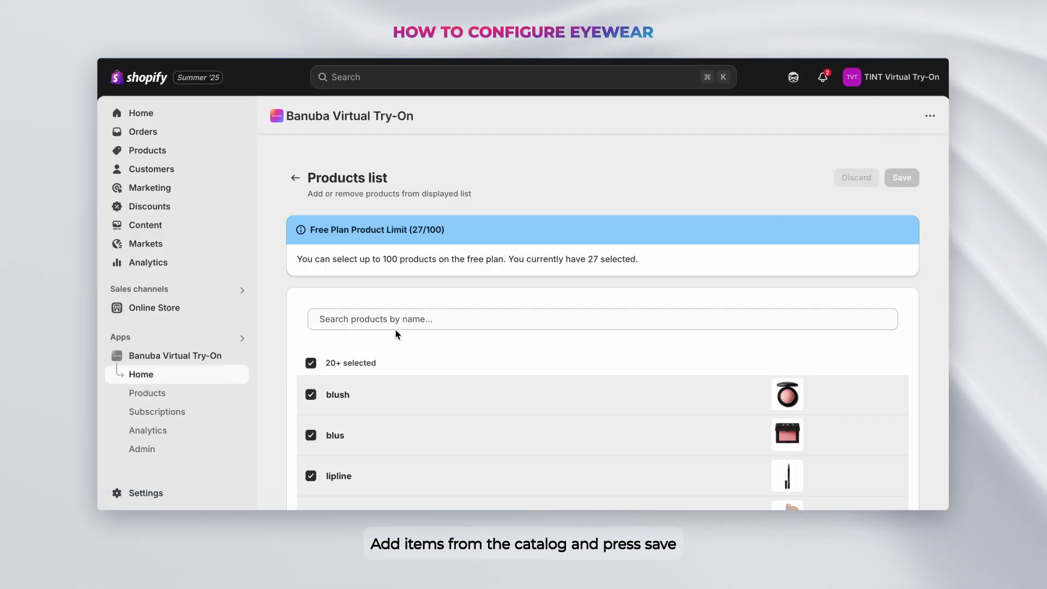
{"action": "left_click", "coordinate": [396, 327]}
{"action": "type", "text": "squ"}
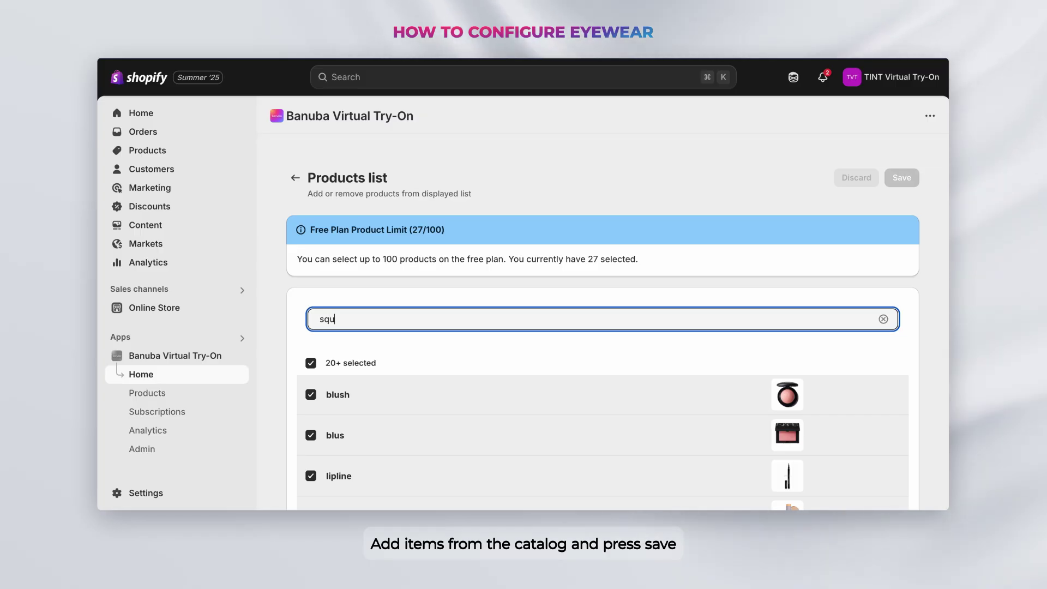
{"action": "left_click", "coordinate": [311, 395]}
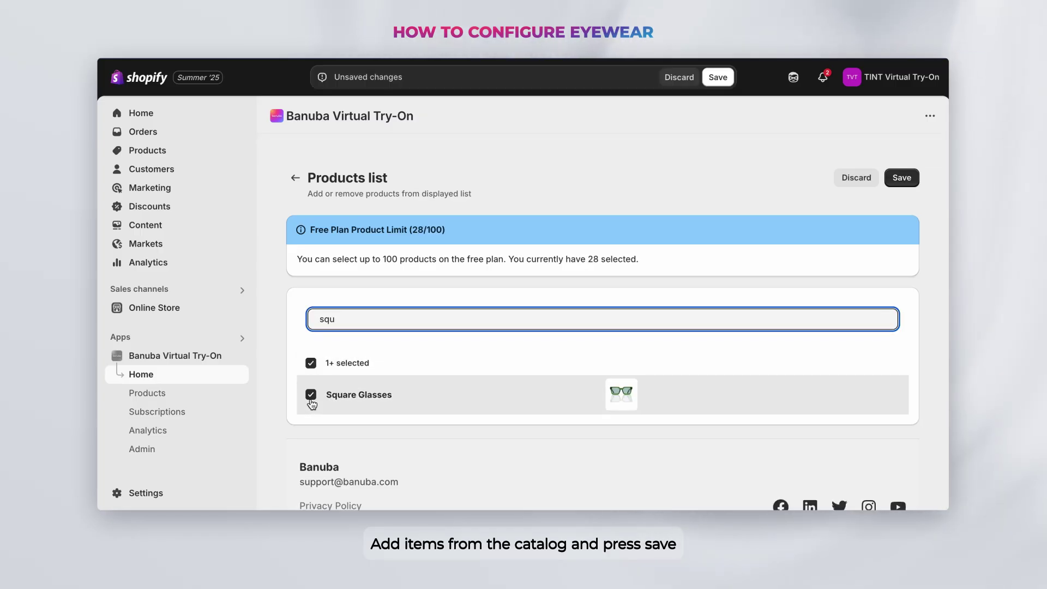
{"action": "left_click", "coordinate": [901, 179]}
Find Square Glasses among the selected products, open its try-on mask settings and set the product type to Glasses
{"action": "left_click", "coordinate": [504, 239]}
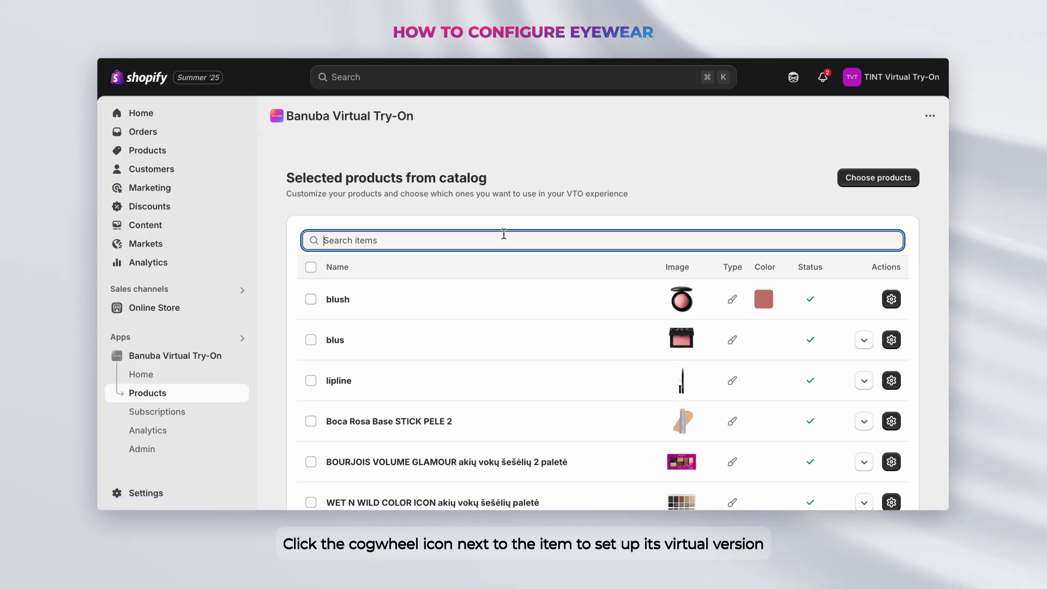
{"action": "type", "text": "sq"}
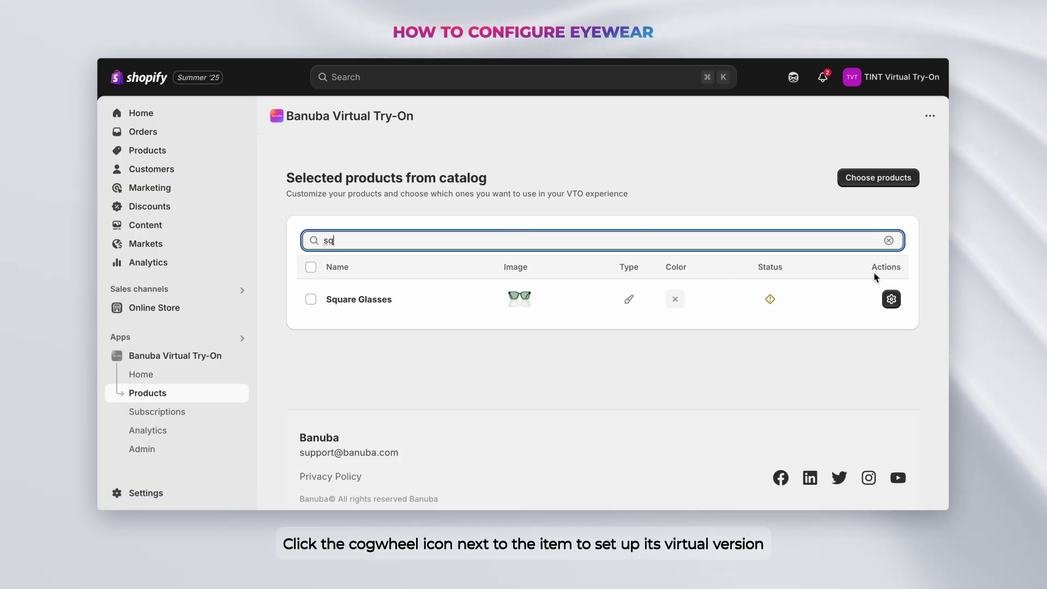
{"action": "left_click", "coordinate": [891, 299]}
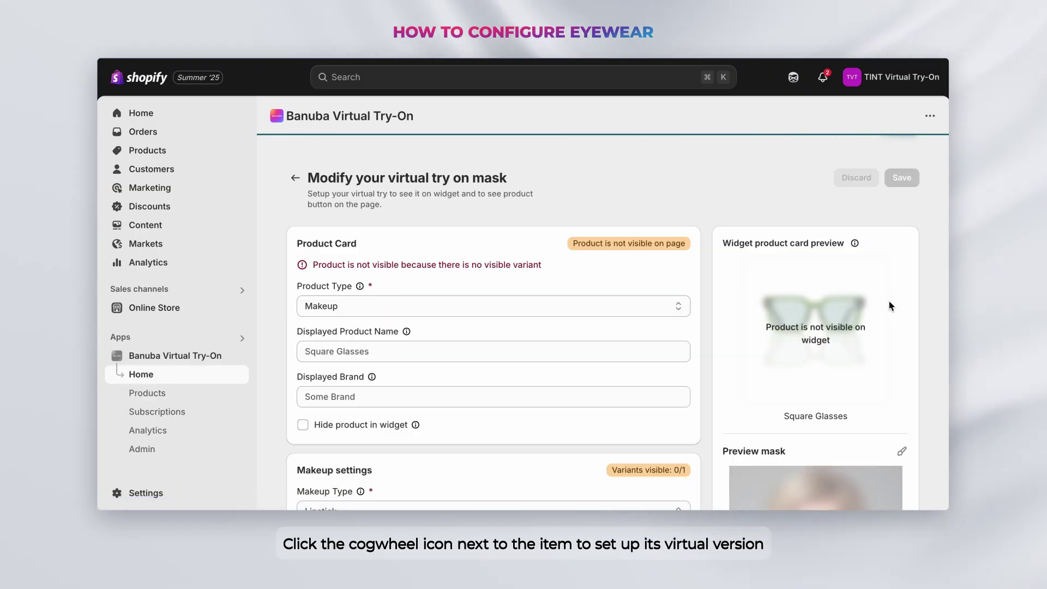
{"action": "left_click", "coordinate": [459, 306]}
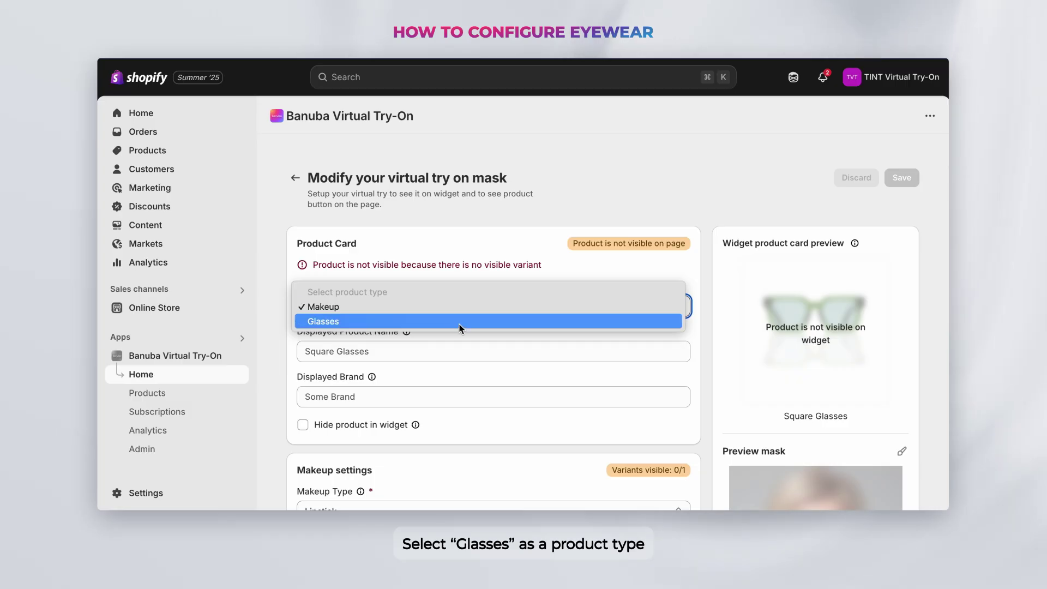
{"action": "left_click", "coordinate": [438, 325]}
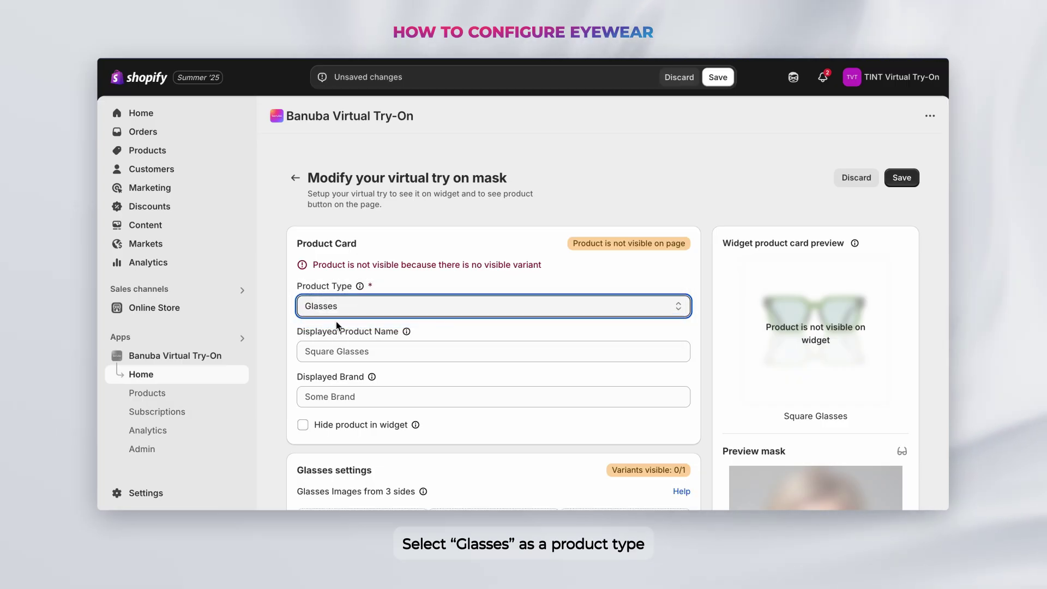
Upload L.png as the left side image in the Square Glasses settings
{"action": "scroll", "coordinate": [371, 395], "scroll_direction": "down", "scroll_amount": 3}
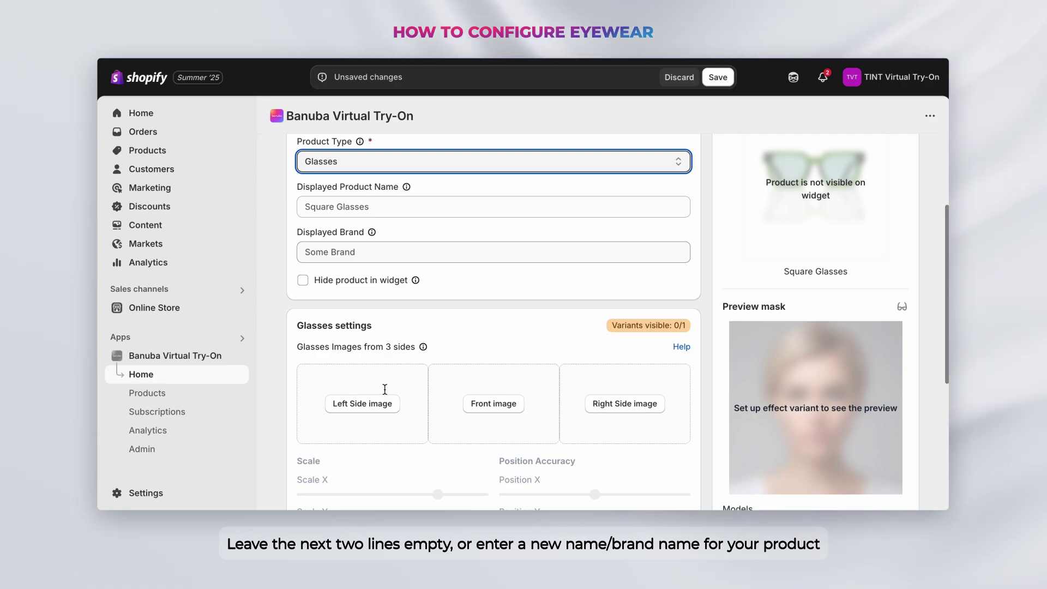
{"action": "scroll", "coordinate": [385, 389], "scroll_direction": "down", "scroll_amount": 2}
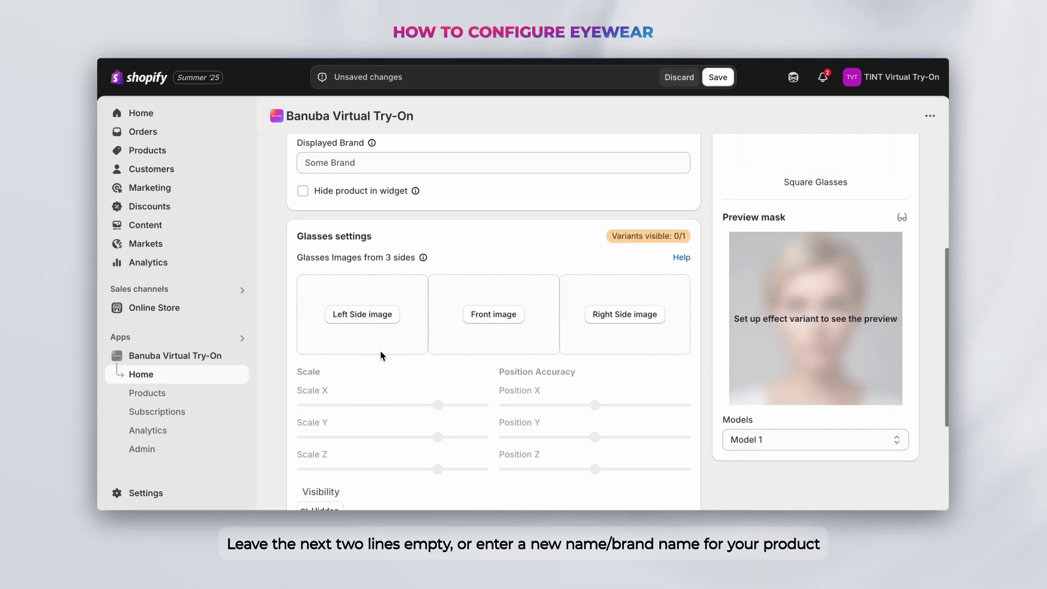
{"action": "left_click", "coordinate": [381, 320]}
{"action": "left_click", "coordinate": [921, 416]}
{"action": "left_click", "coordinate": [783, 483]}
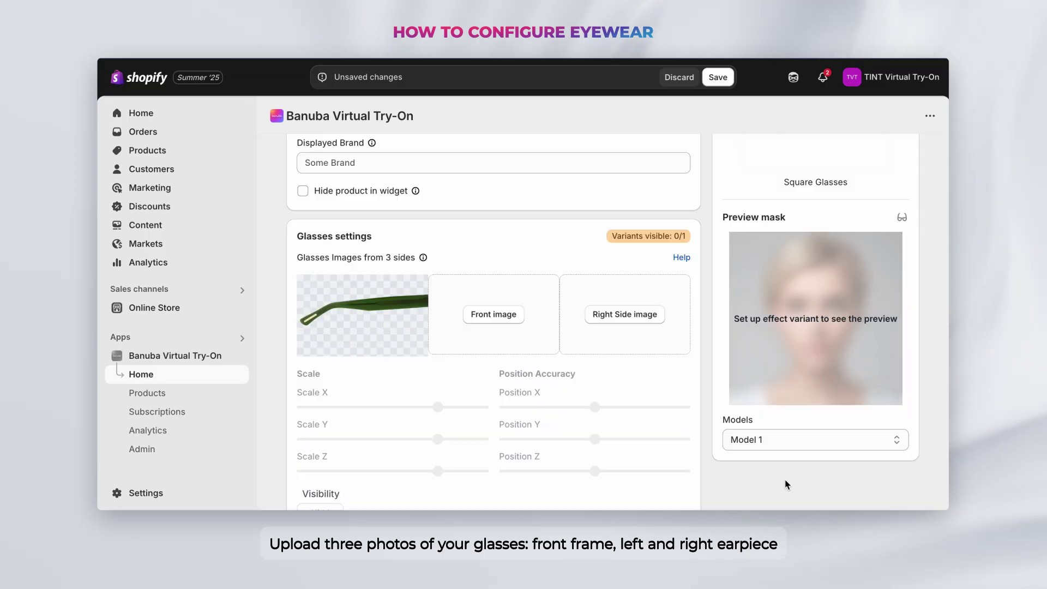
Upload F.png as the front image and R.png as the right side image of the glasses
{"action": "left_click", "coordinate": [497, 311]}
{"action": "key", "text": "f"}
{"action": "left_click", "coordinate": [911, 414]}
{"action": "left_click", "coordinate": [778, 484]}
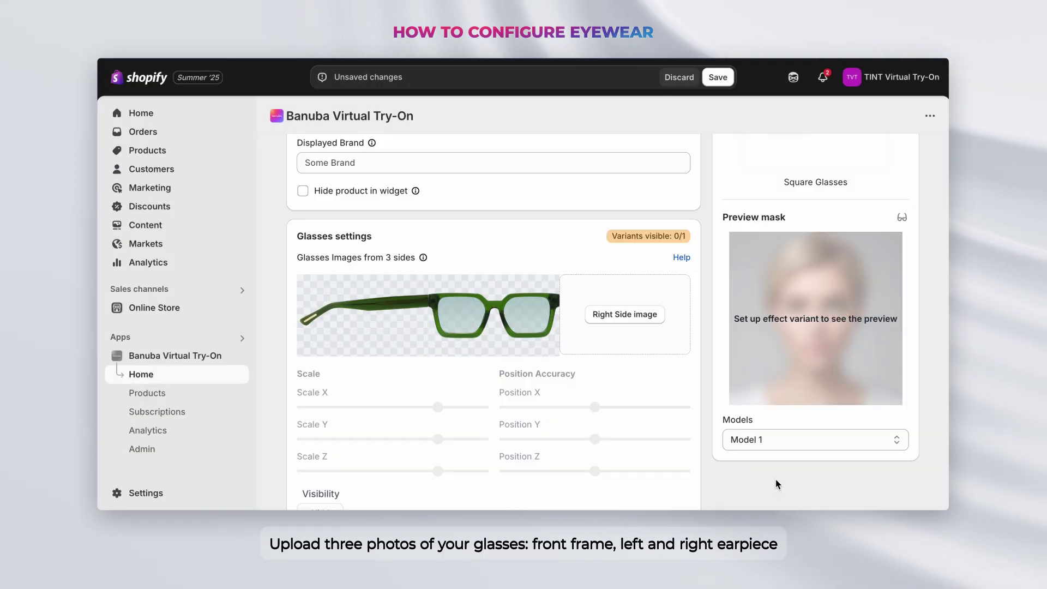
{"action": "left_click", "coordinate": [648, 320]}
{"action": "key", "text": "r"}
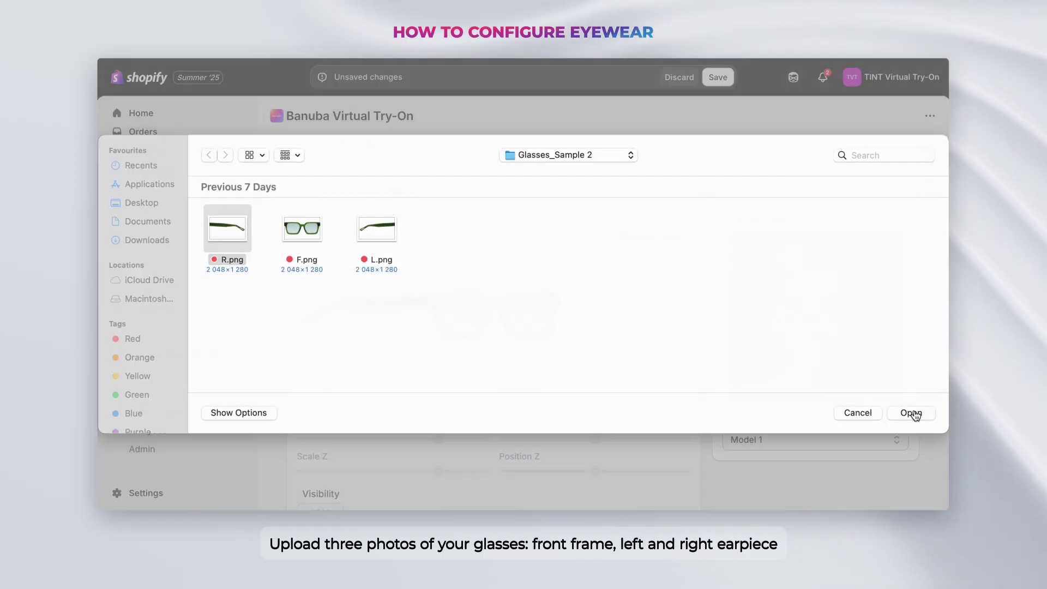
{"action": "left_click", "coordinate": [911, 413]}
{"action": "left_click", "coordinate": [786, 482]}
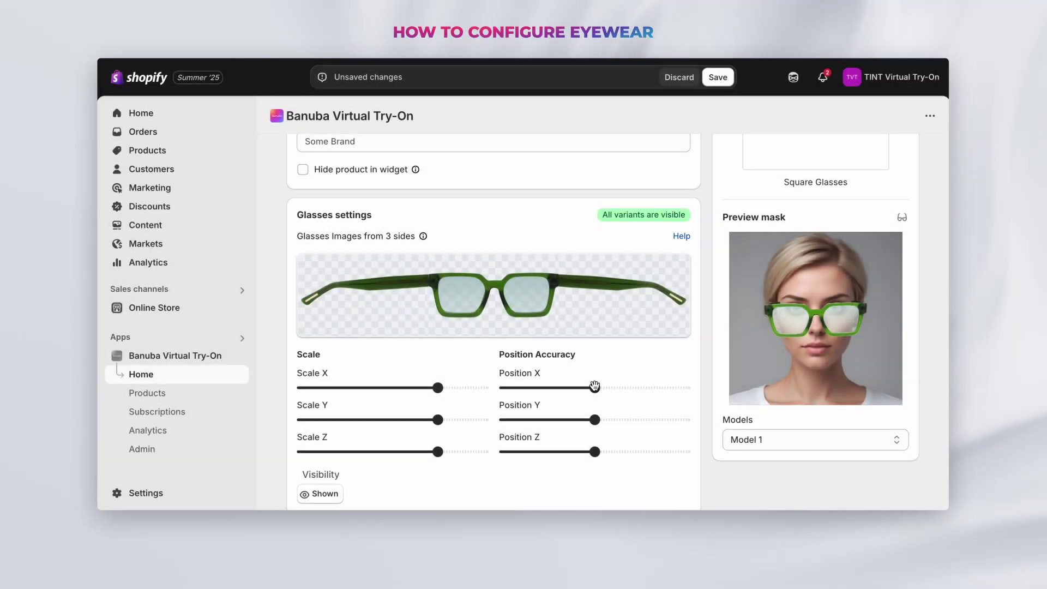
Raise the glasses slightly by increasing Position Y, and preview them on Model 2, Model 3 and Model 5
{"action": "left_click_drag", "start_coordinate": [594, 387], "coordinate": [611, 420]}
{"action": "left_click", "coordinate": [764, 441]}
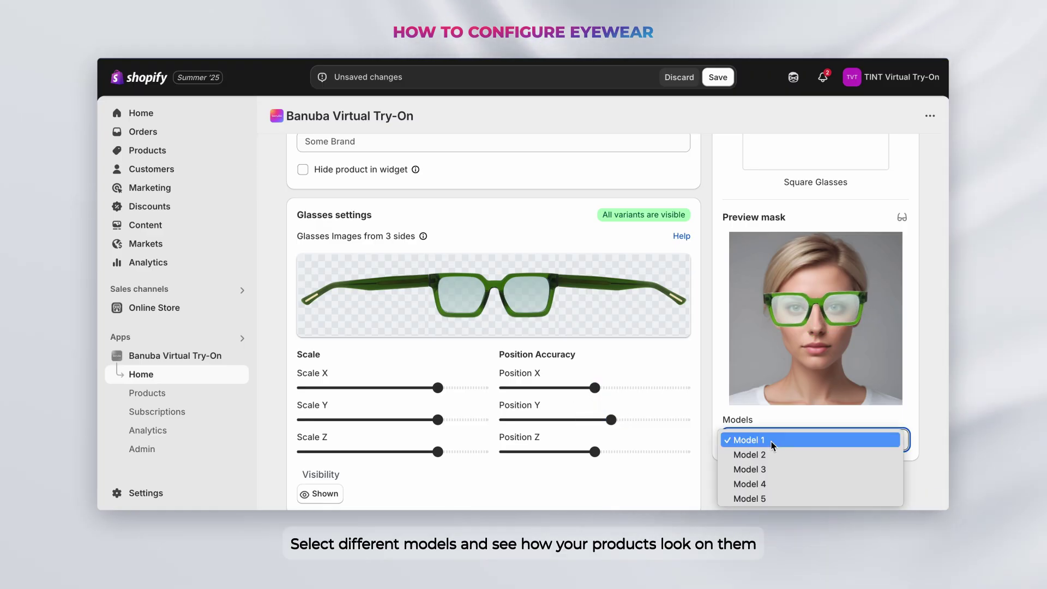
{"action": "left_click", "coordinate": [769, 453]}
{"action": "left_click", "coordinate": [785, 441]}
{"action": "left_click", "coordinate": [785, 451]}
{"action": "left_click", "coordinate": [786, 448]}
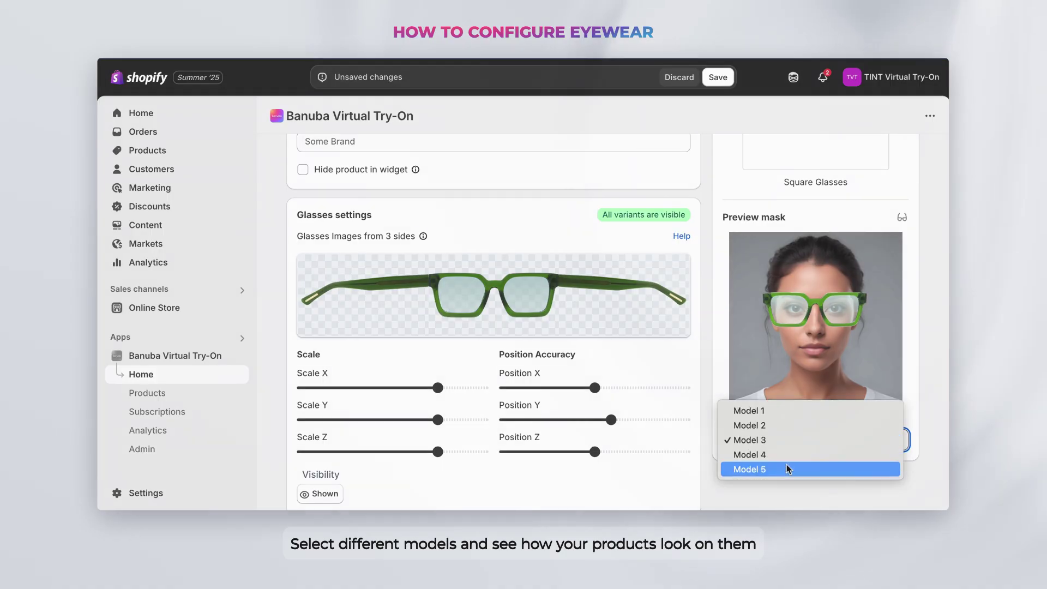
{"action": "left_click", "coordinate": [788, 468]}
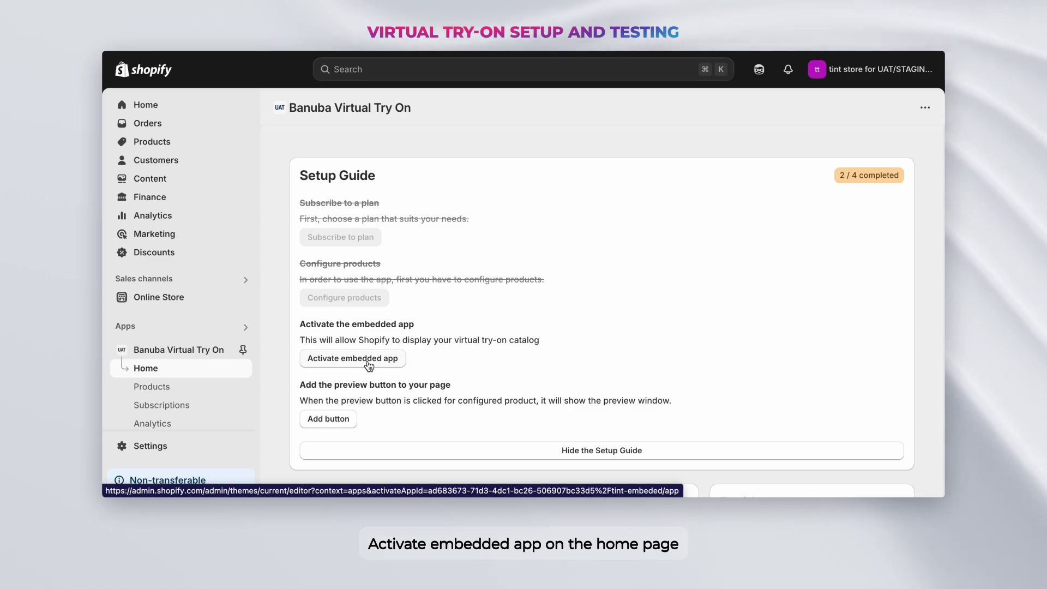
Activate the embedded try-on app in the live theme, save the theme and refresh the activation status in the setup guide
{"action": "left_click", "coordinate": [369, 364]}
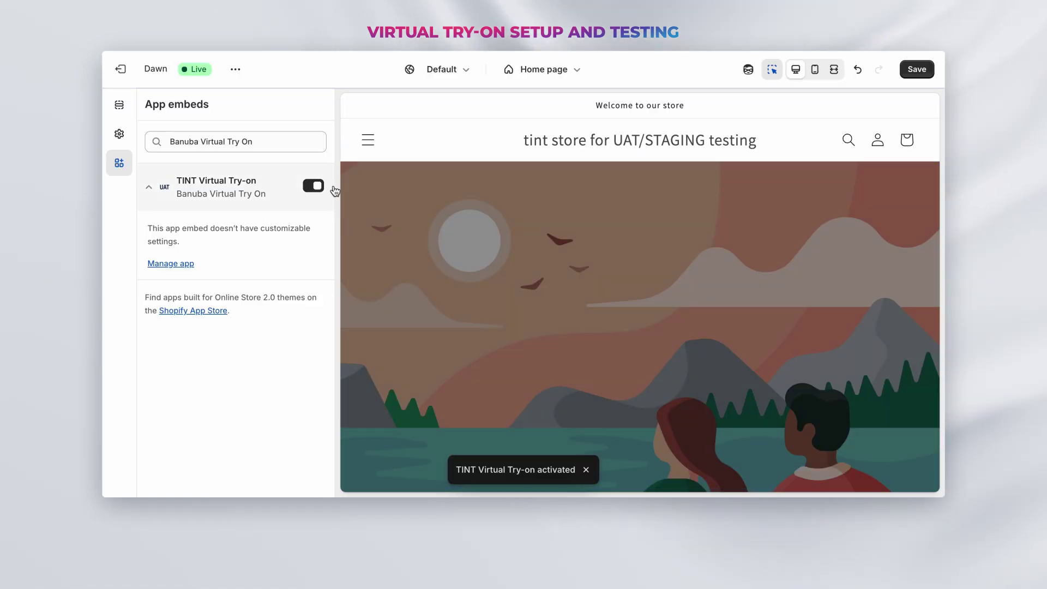
{"action": "left_click", "coordinate": [915, 75]}
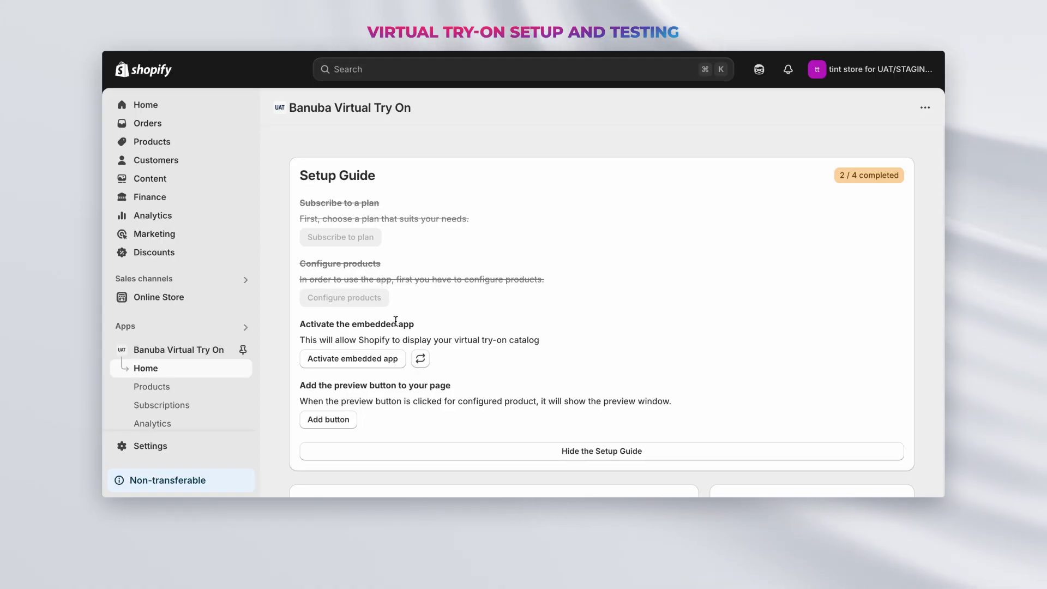
{"action": "left_click", "coordinate": [420, 358]}
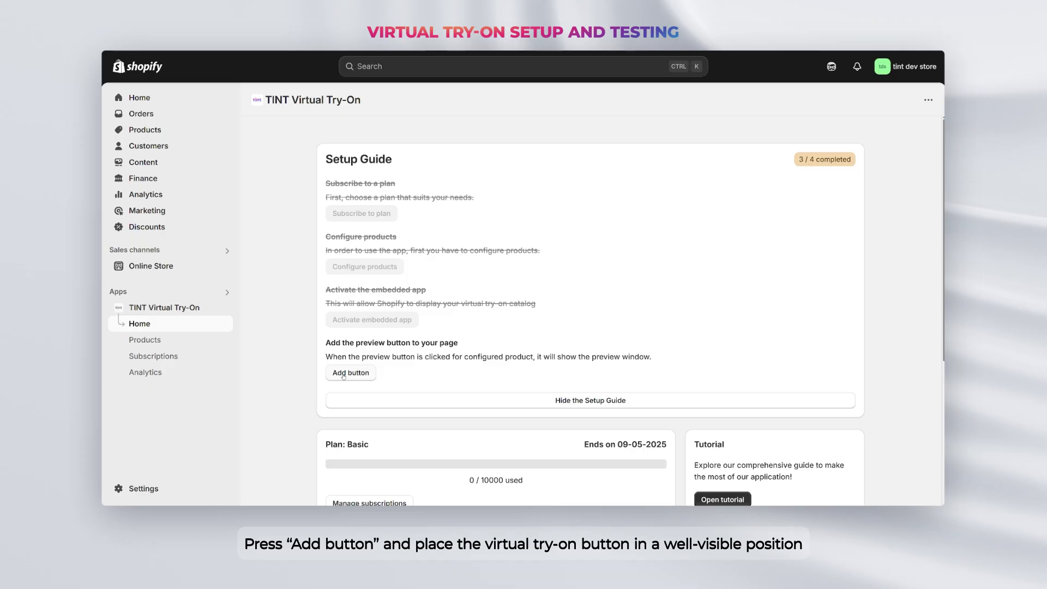
Add the virtual try-on button to the default product template and move its block above Text in Product information
{"action": "left_click", "coordinate": [347, 372]}
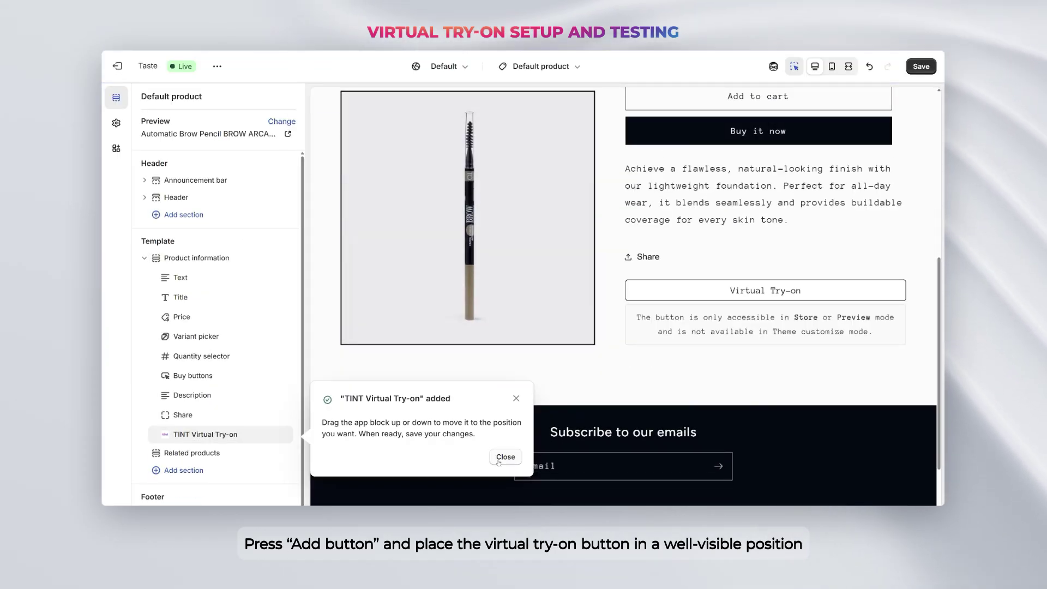
{"action": "left_click", "coordinate": [499, 461]}
{"action": "left_click_drag", "start_coordinate": [163, 435], "coordinate": [167, 374]}
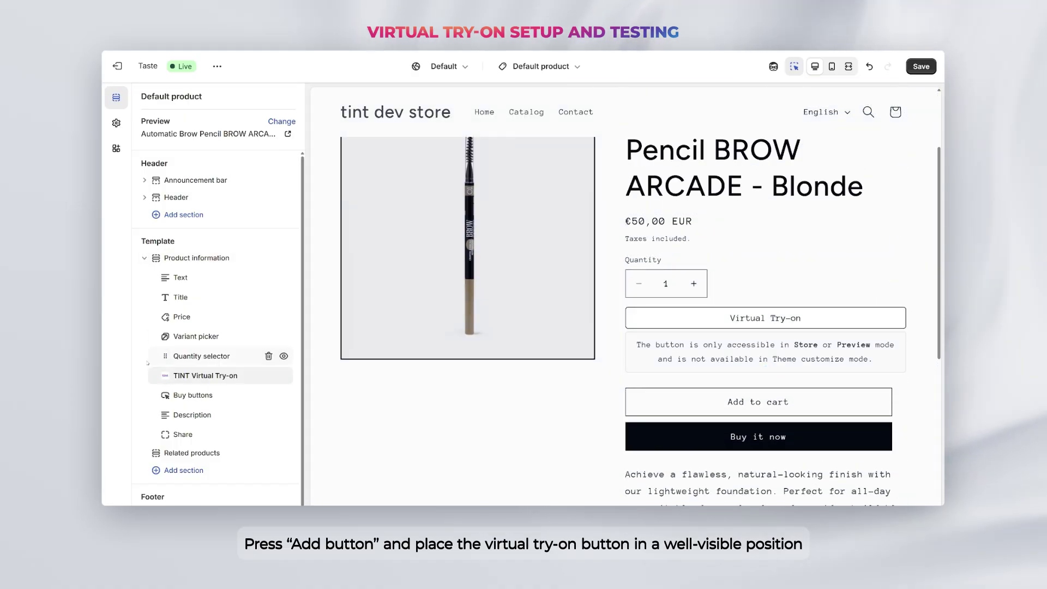
{"action": "left_click_drag", "start_coordinate": [165, 377], "coordinate": [165, 275]}
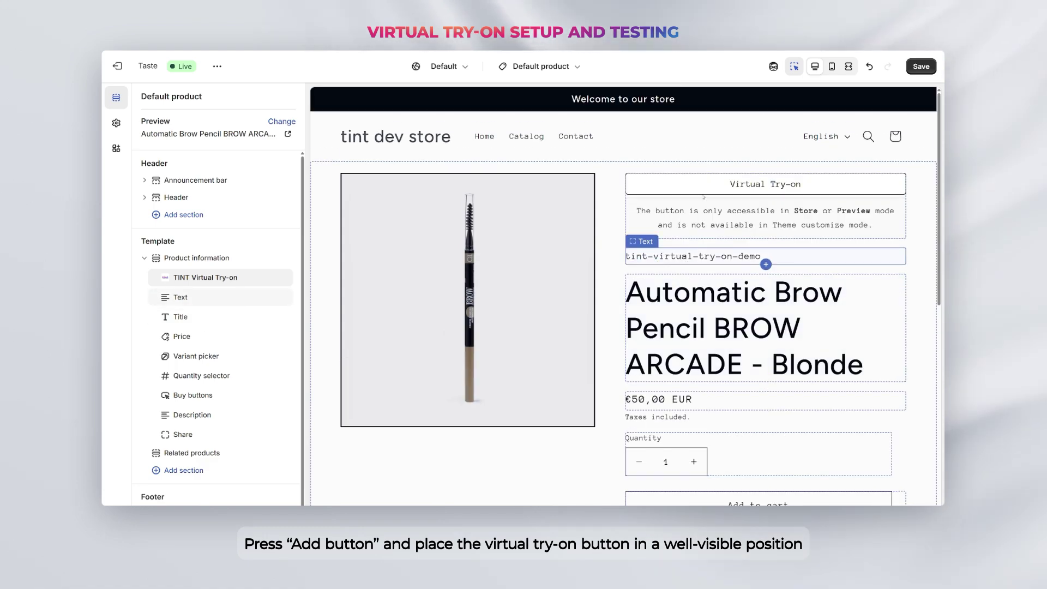
Set the Virtual Try-on button's font size to 25 px and its button color to #FFB0FB
{"action": "left_click", "coordinate": [738, 185]}
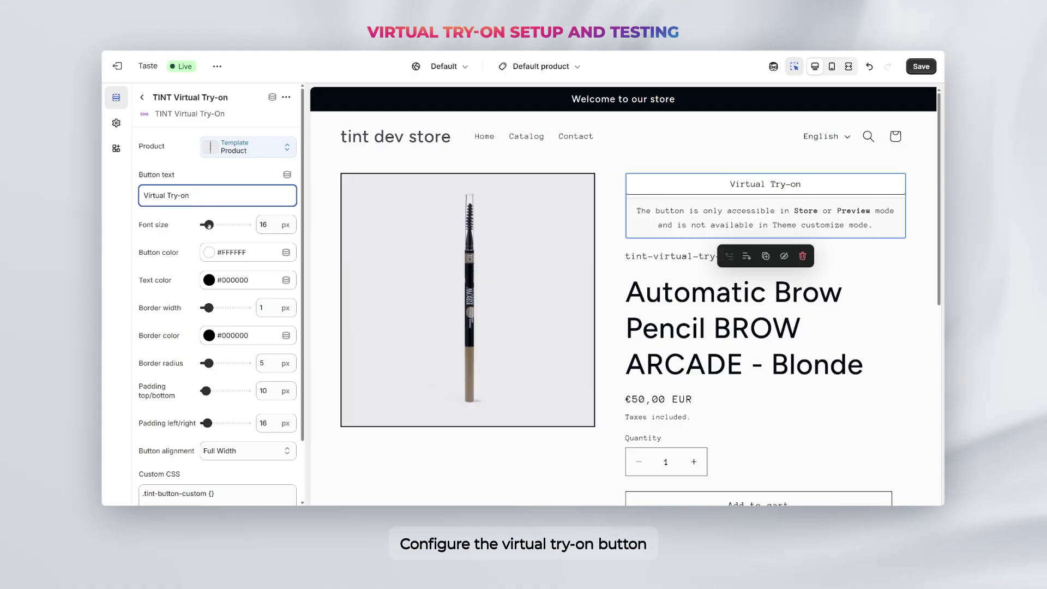
{"action": "left_click", "coordinate": [209, 252]}
{"action": "left_click_drag", "start_coordinate": [295, 273], "coordinate": [295, 348]}
{"action": "left_click", "coordinate": [230, 271]}
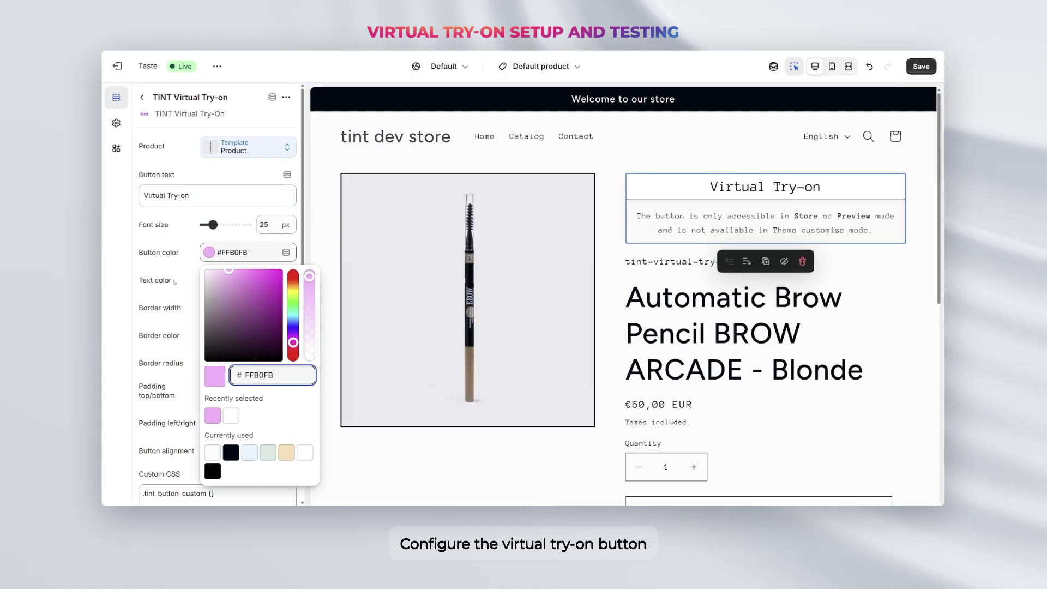
{"action": "left_click", "coordinate": [183, 293]}
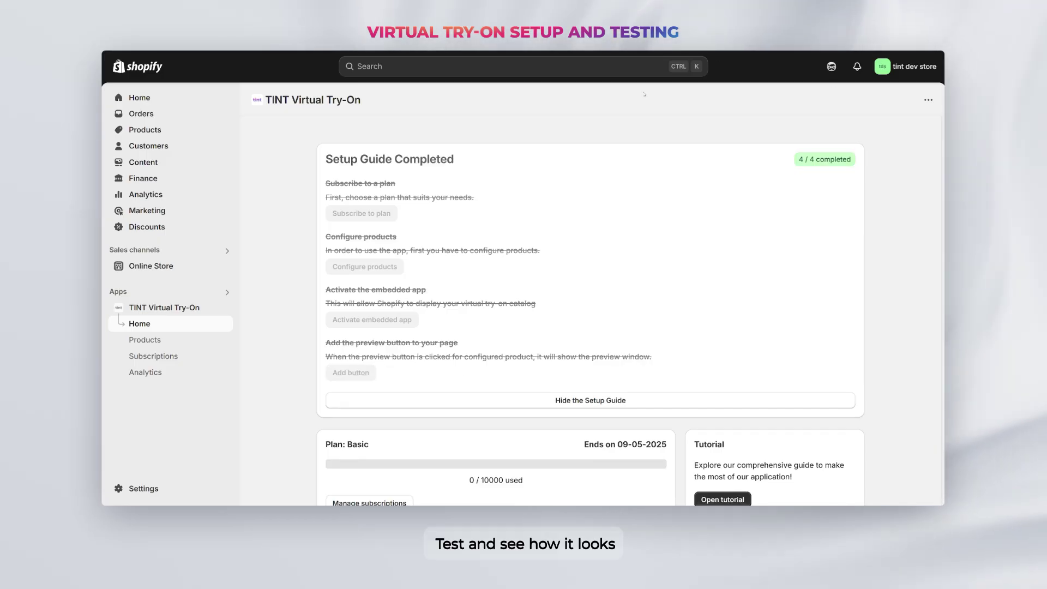
Open the storefront page of the Yhsioaklo lipstck product and view its peach and dark blue lip images
{"action": "left_click", "coordinate": [163, 131]}
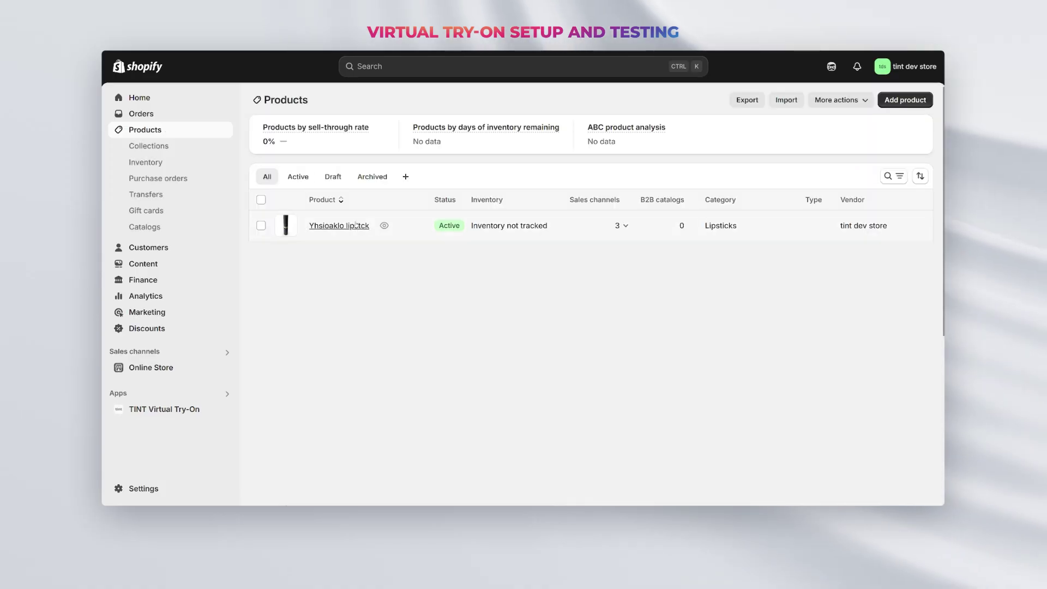
{"action": "left_click", "coordinate": [384, 225]}
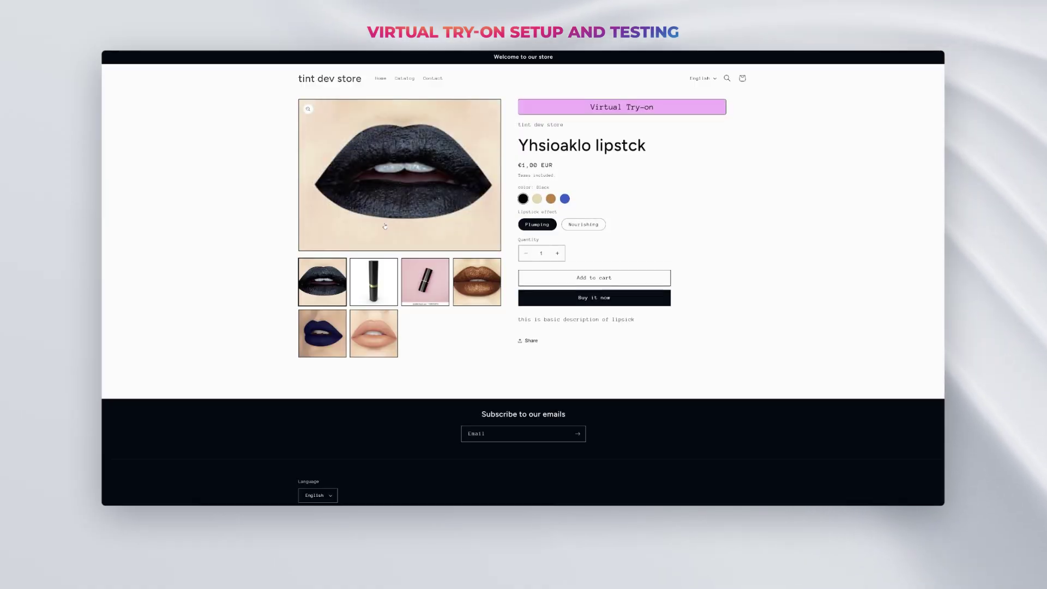
{"action": "left_click", "coordinate": [374, 333]}
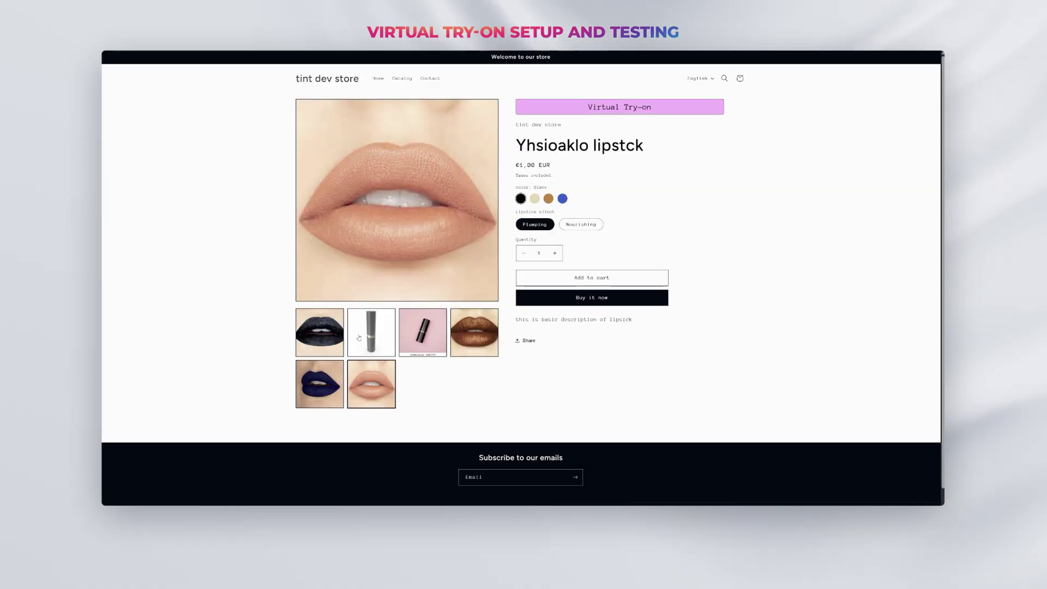
{"action": "left_click", "coordinate": [320, 384]}
Launch the virtual try-on for the lipstick and test the dark blue, bronze and peach shades on the model
{"action": "left_click", "coordinate": [624, 108]}
{"action": "left_click", "coordinate": [598, 356]}
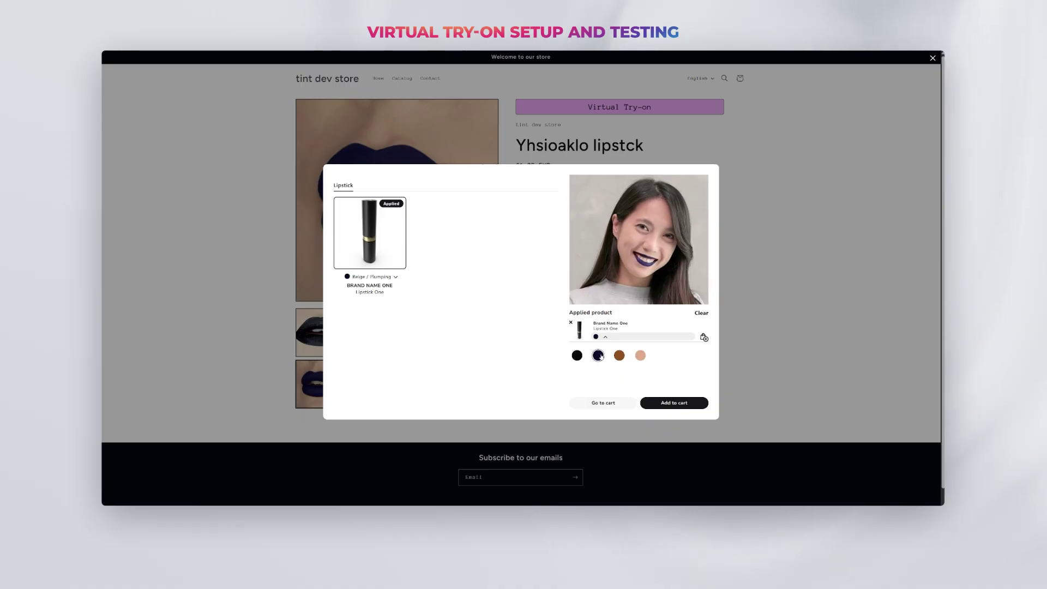
{"action": "left_click", "coordinate": [620, 356]}
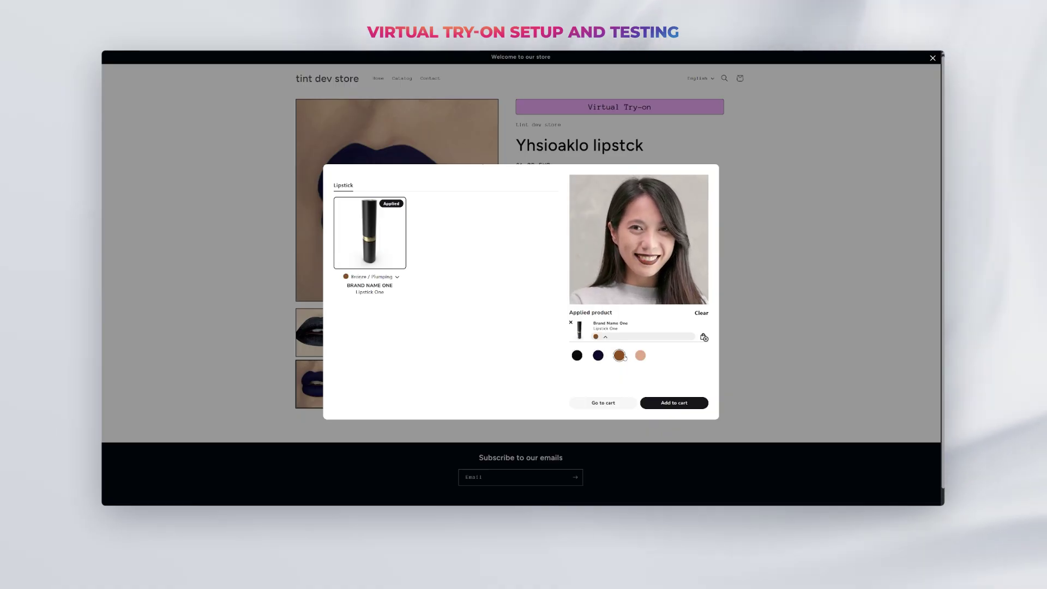
{"action": "left_click", "coordinate": [641, 356]}
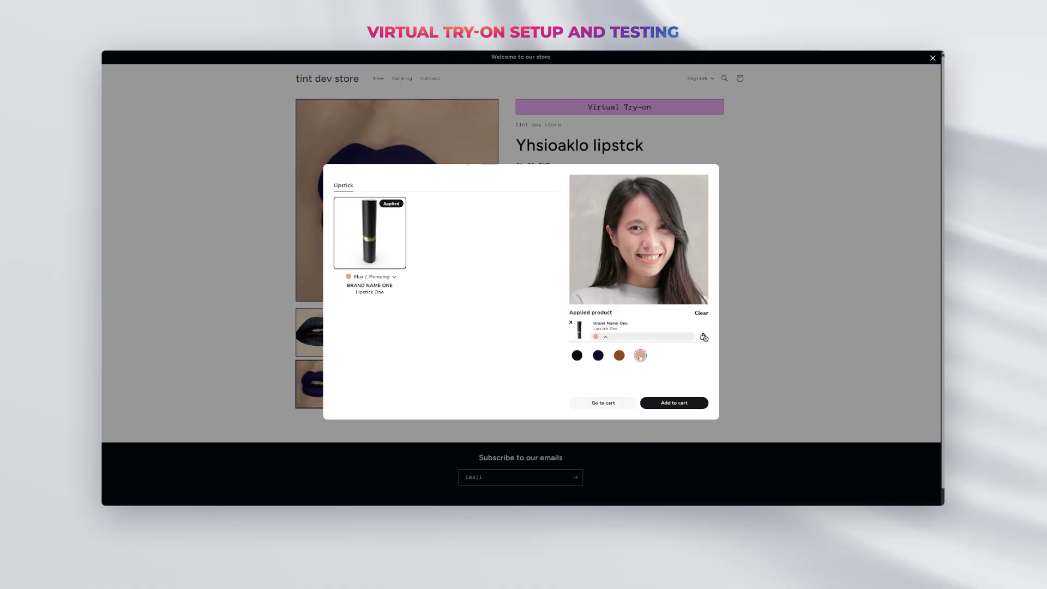